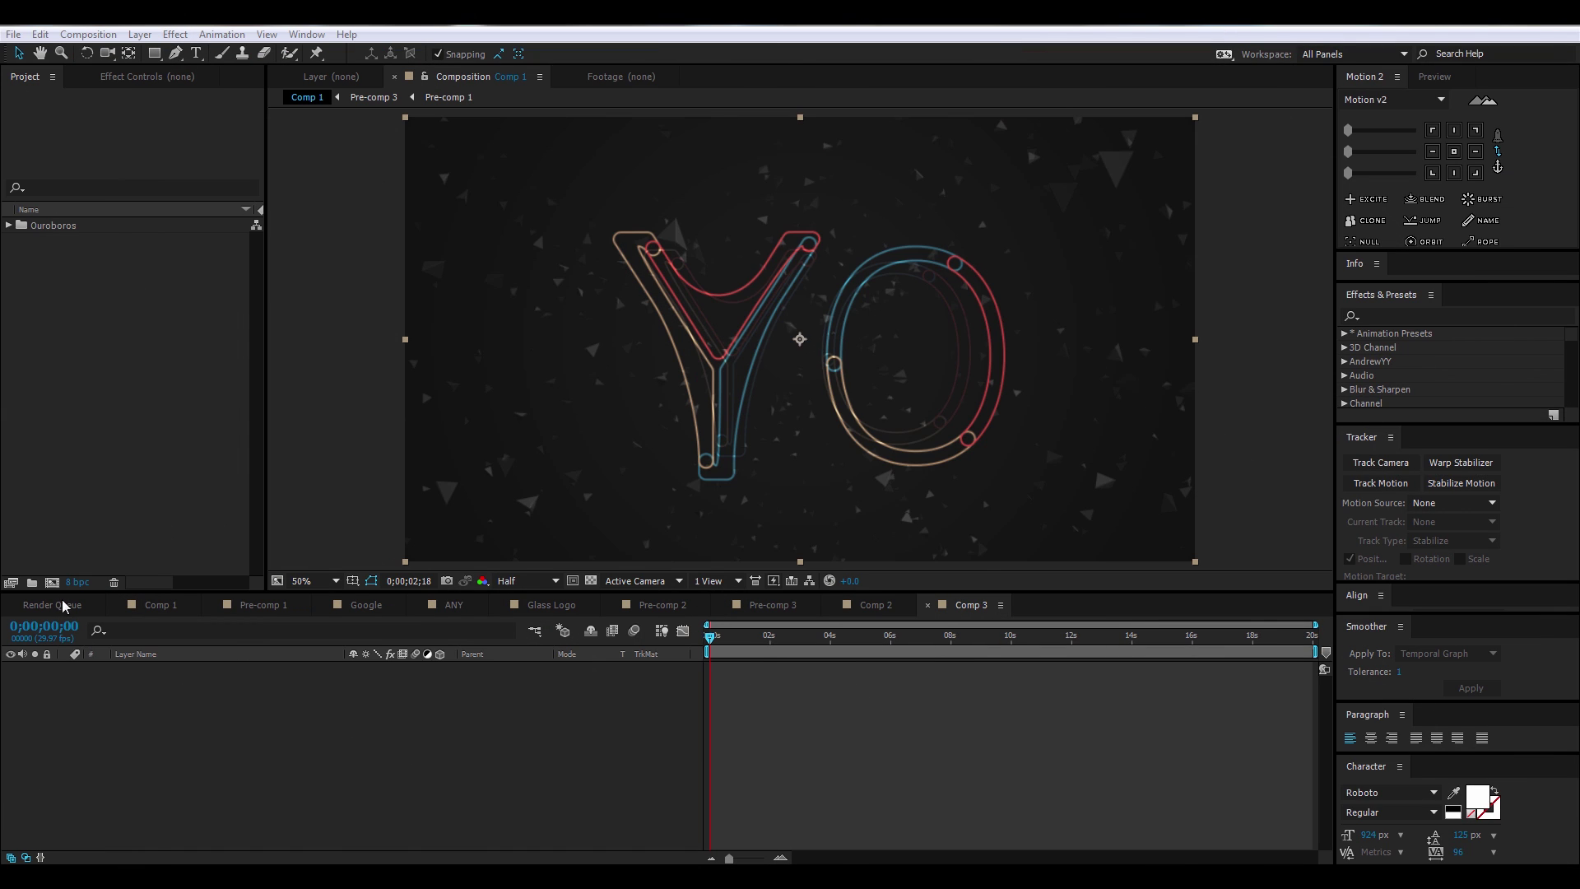
Create the black 1920×1080 Comp 4 and apply the Ouroboros_1.3 preset, giving a red Shape Layer 1
left_click(52, 583)
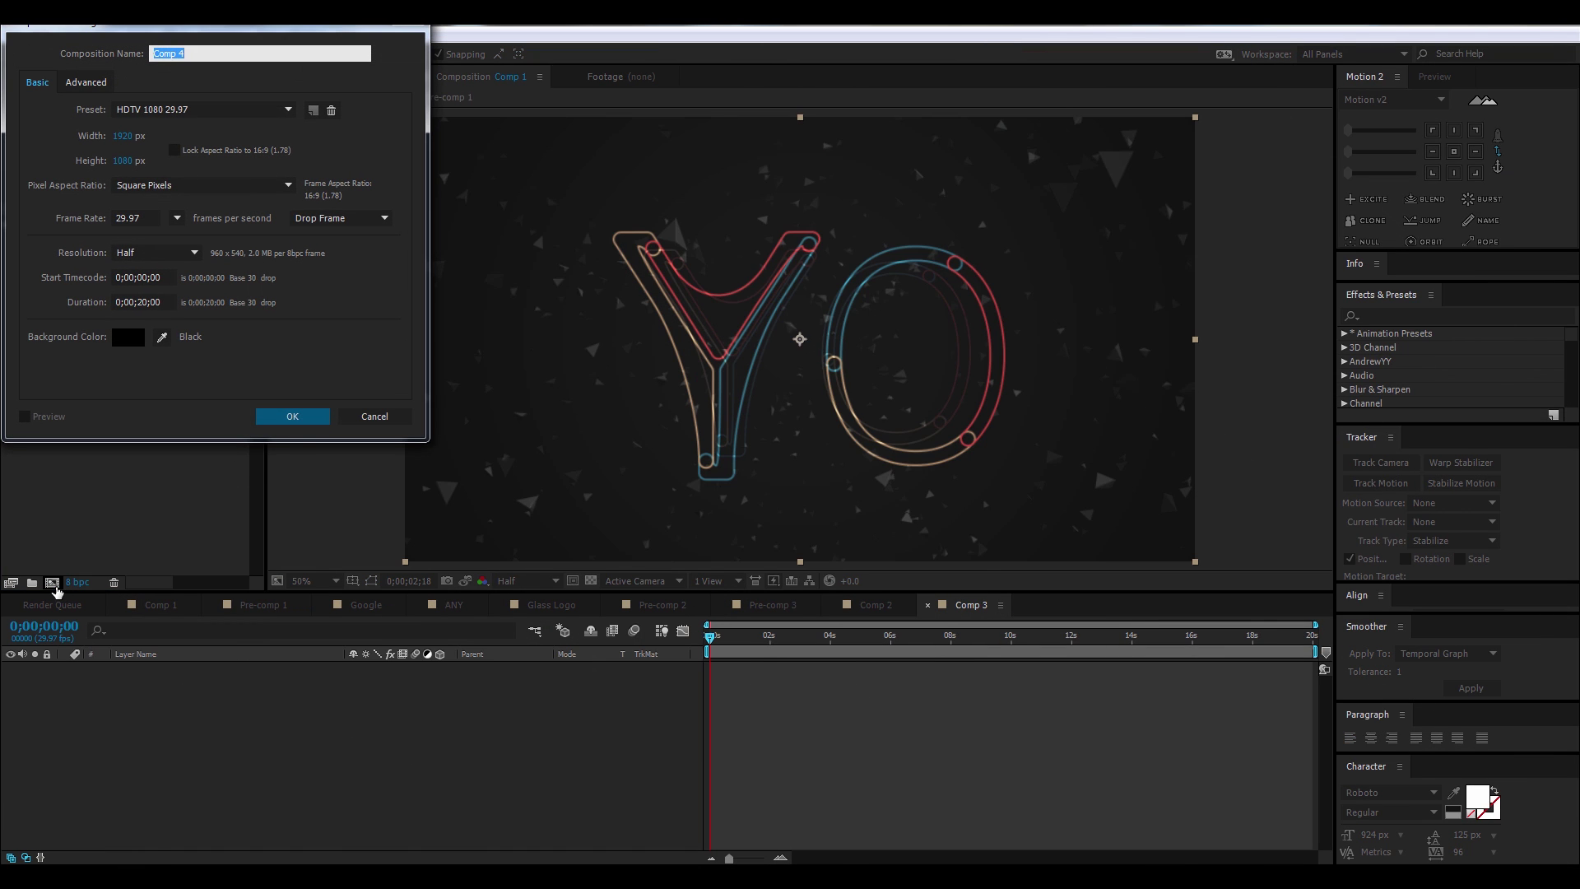
left_click(295, 417)
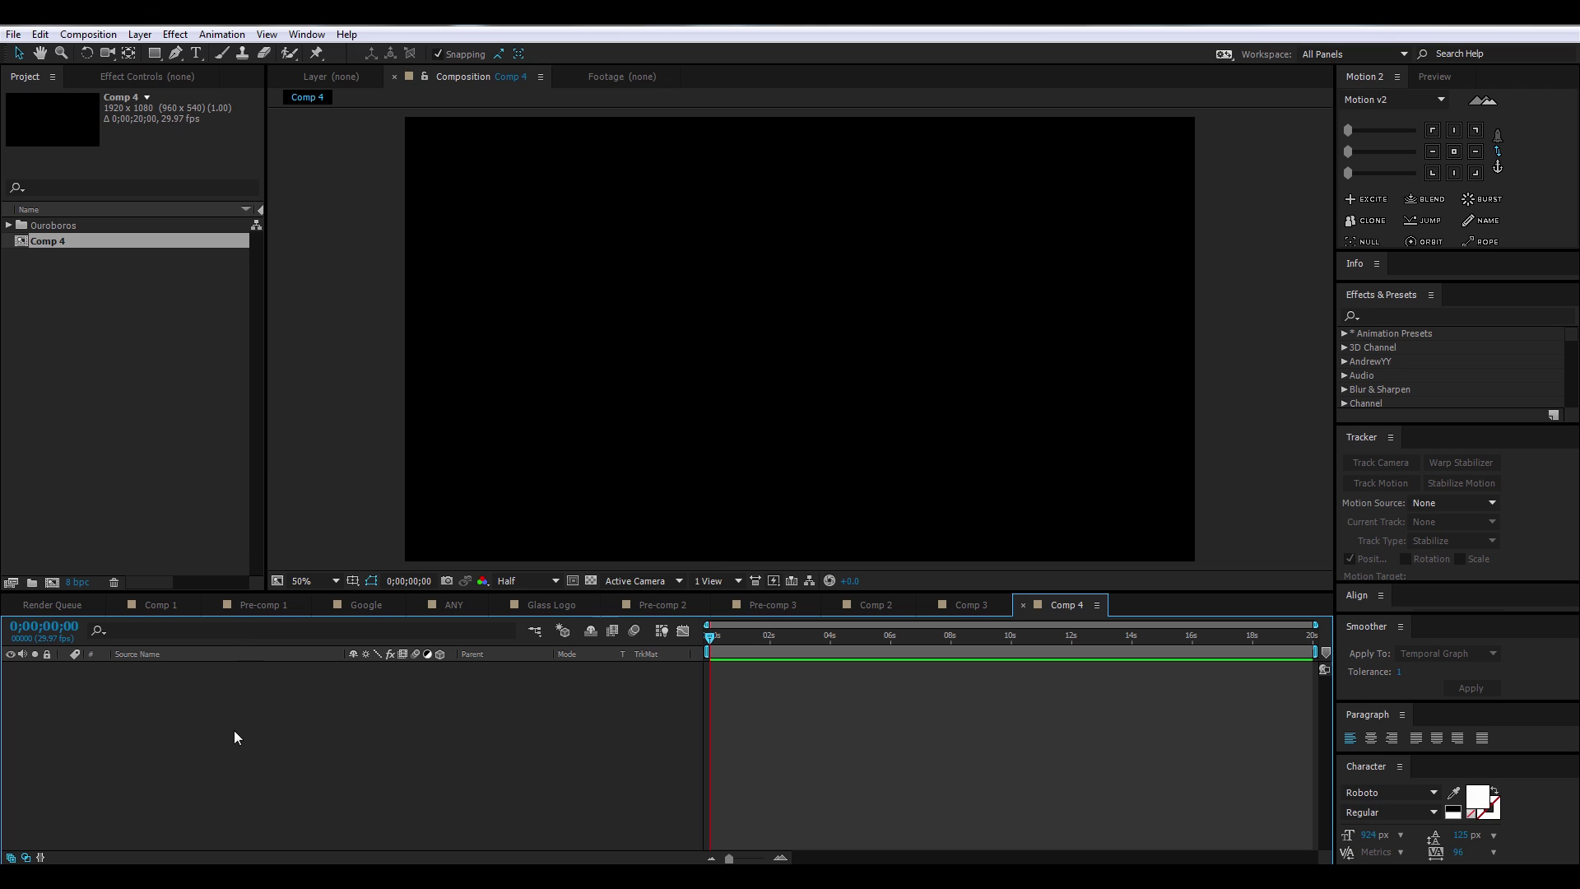
left_click(1377, 314)
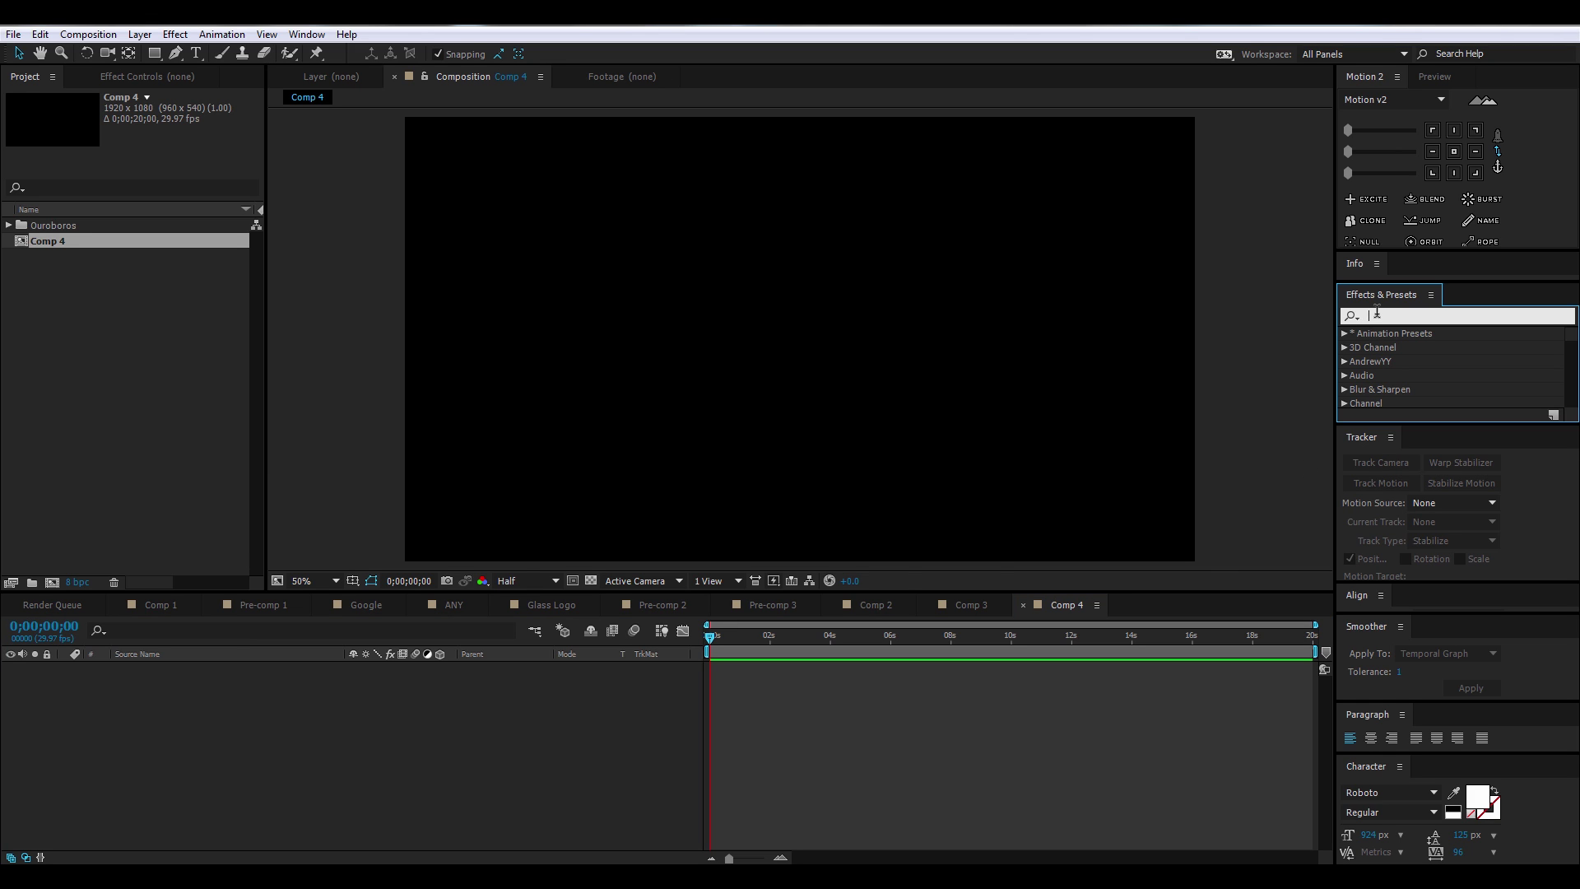
type("Ouro")
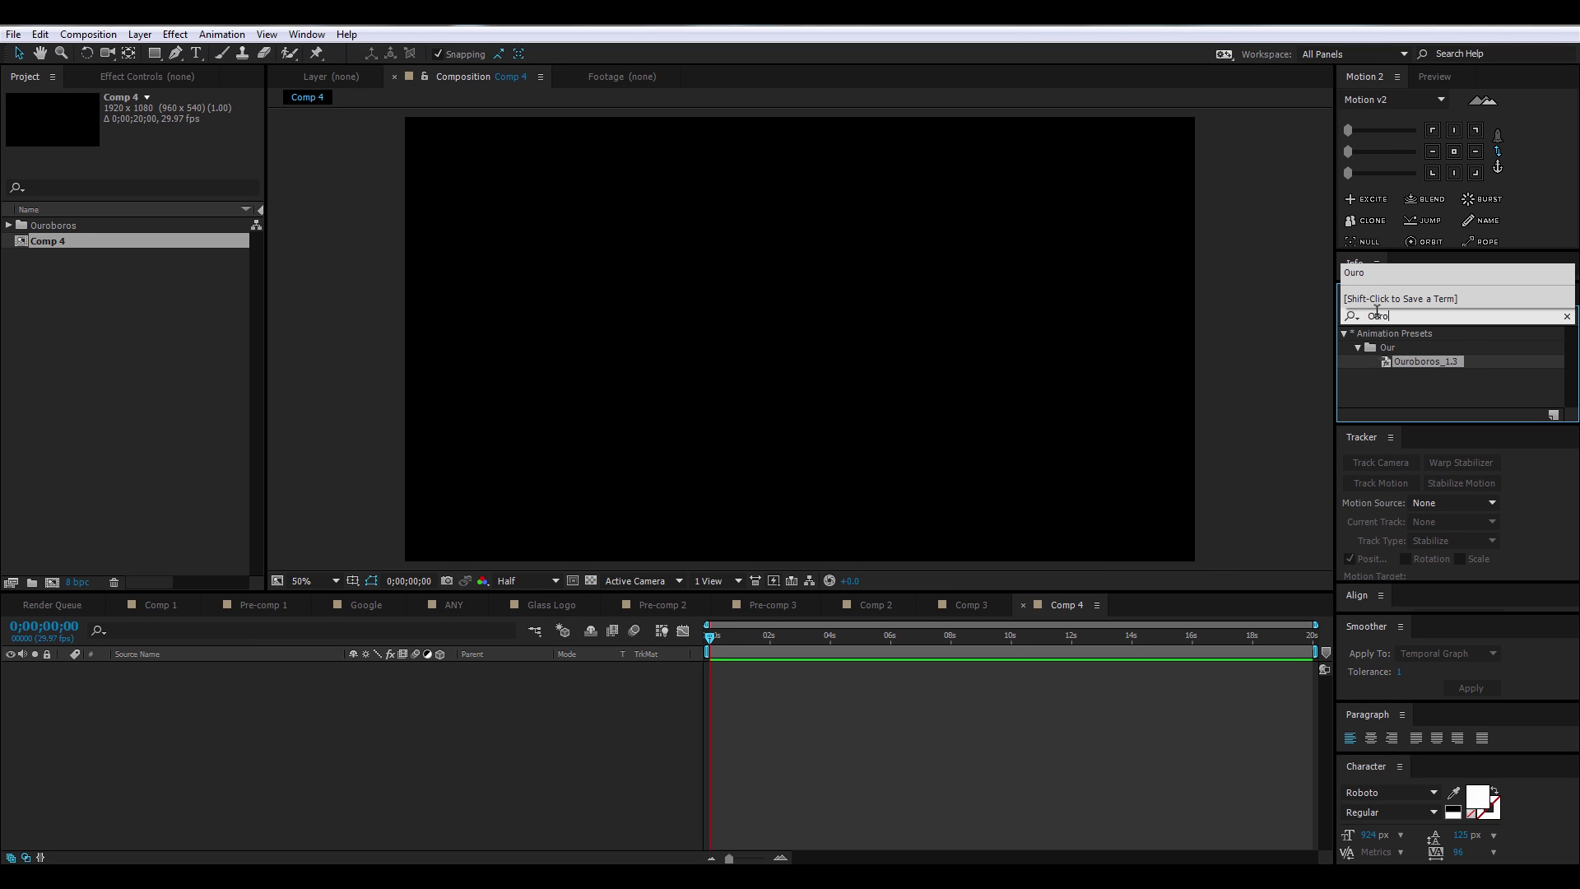
double_click(1410, 361)
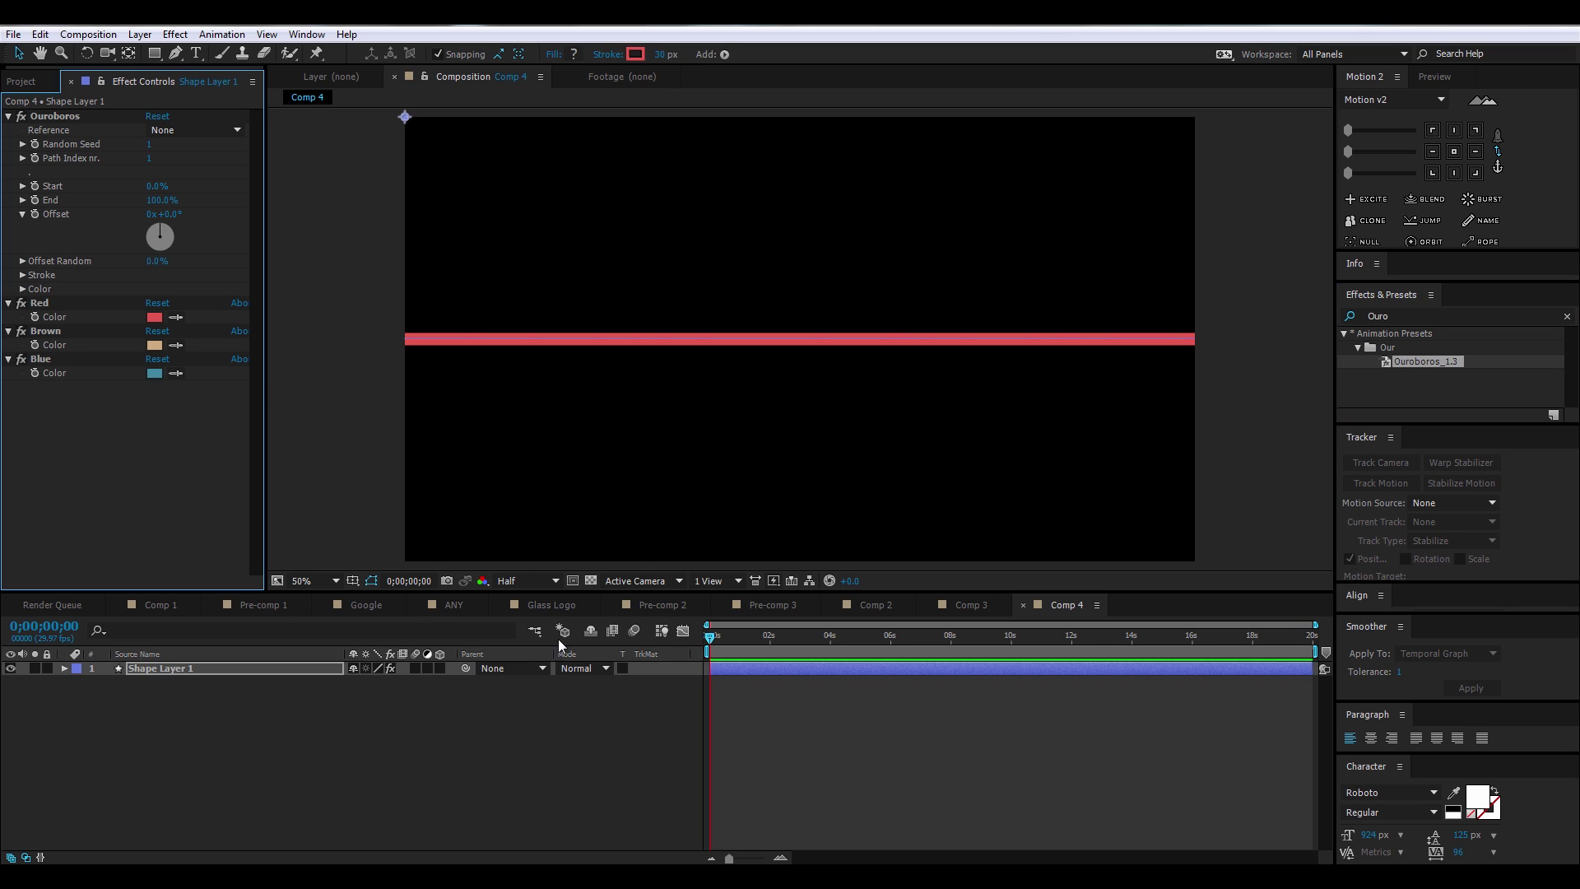
left_click(356, 745)
Add a YO text layer and move it down and left in the frame
left_click(196, 53)
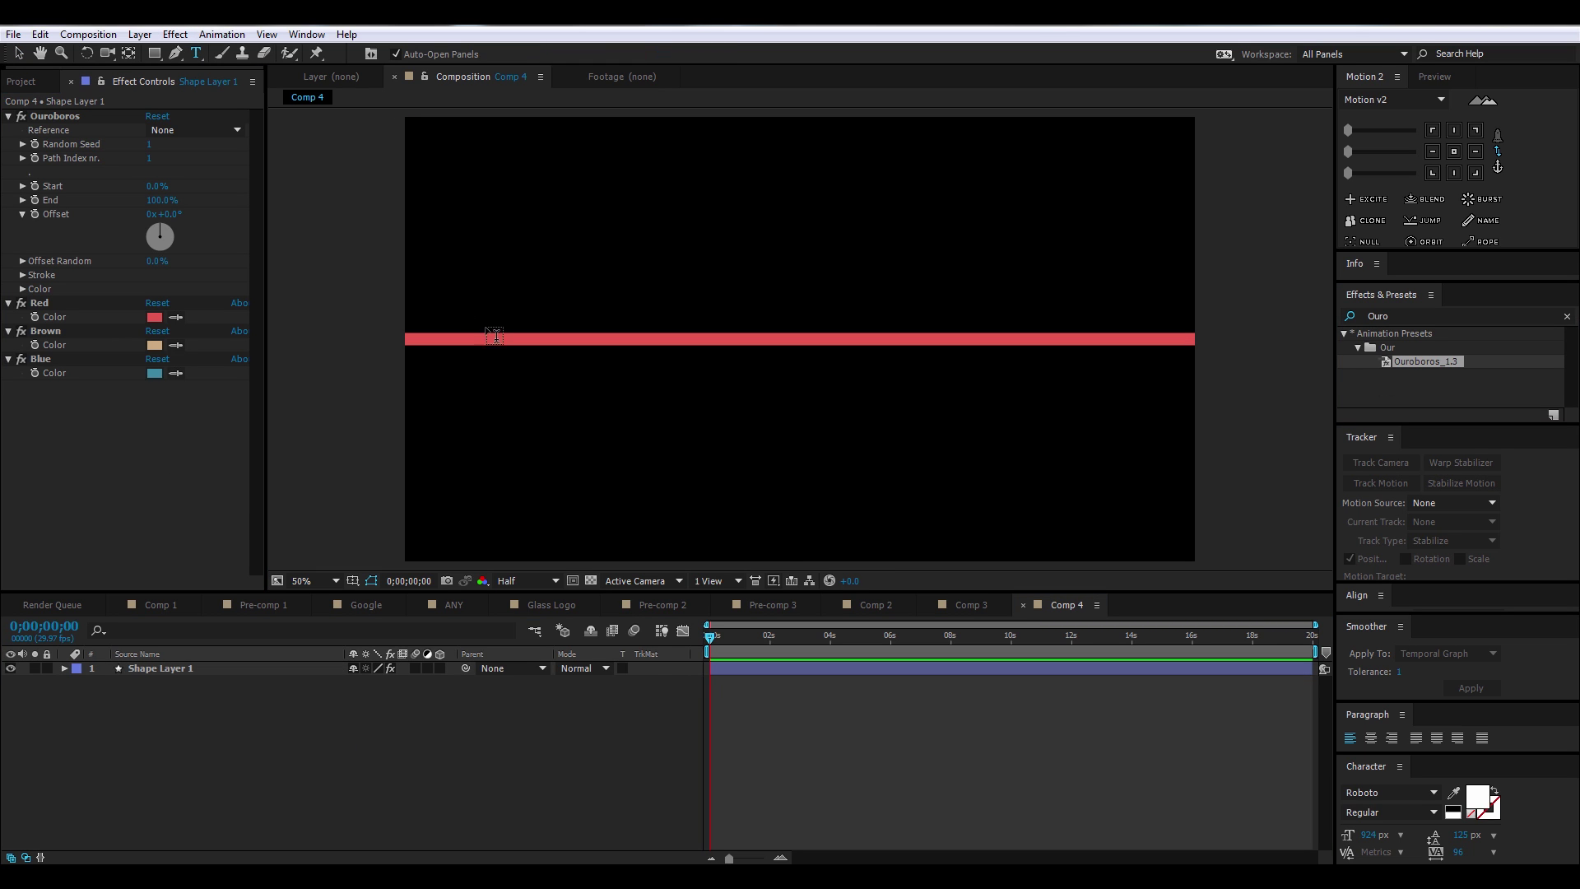
left_click(586, 418)
type("YO")
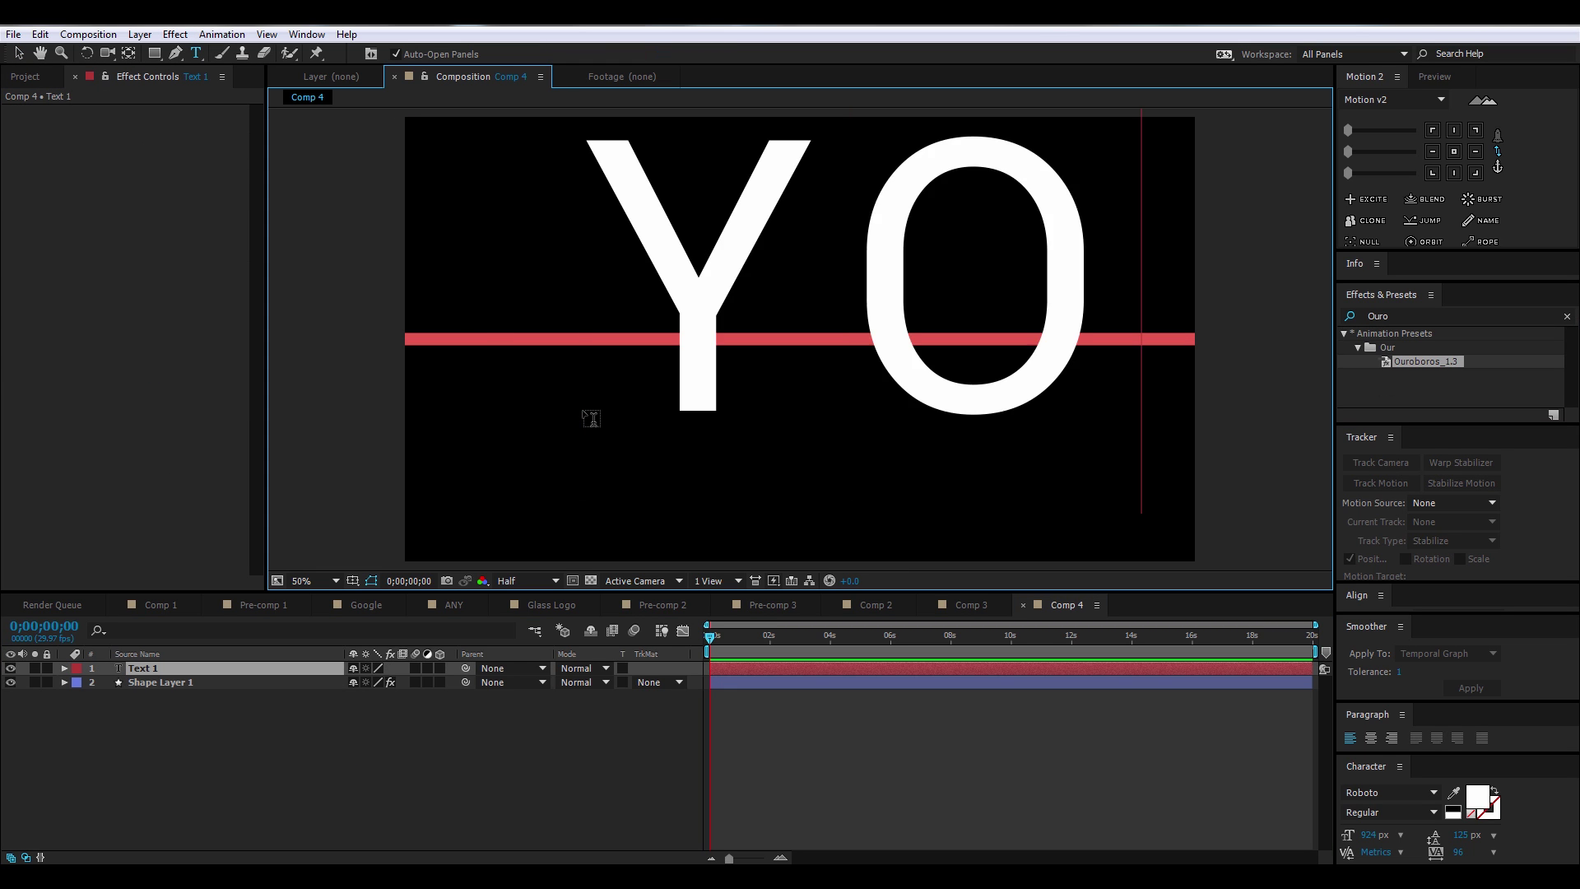
key("Escape")
key("v")
left_click_drag(771, 207, 734, 269)
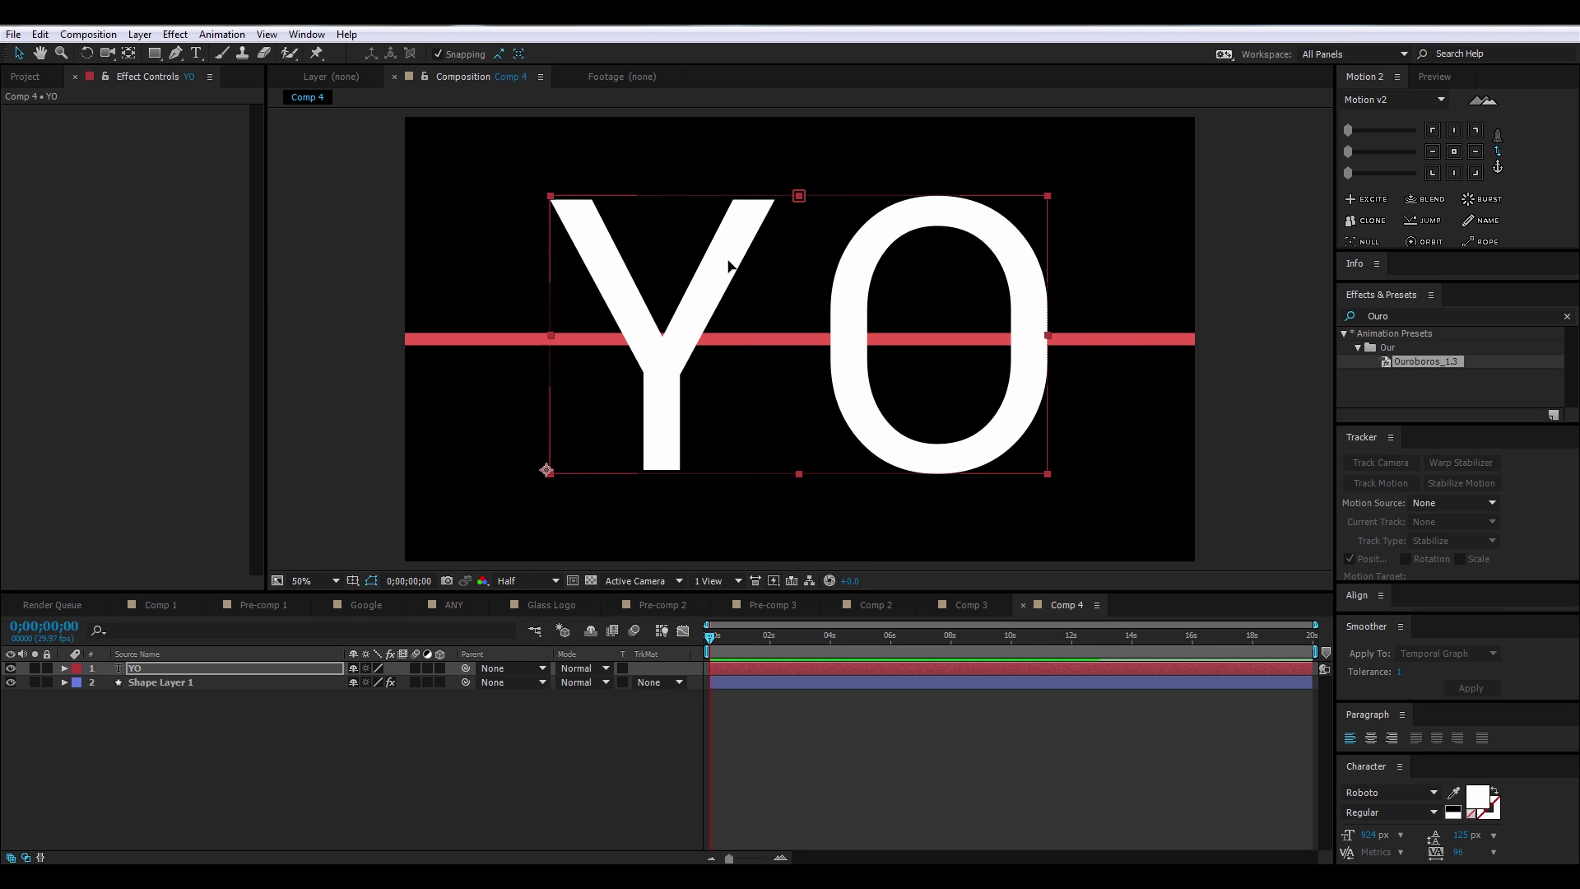
left_click(260, 700)
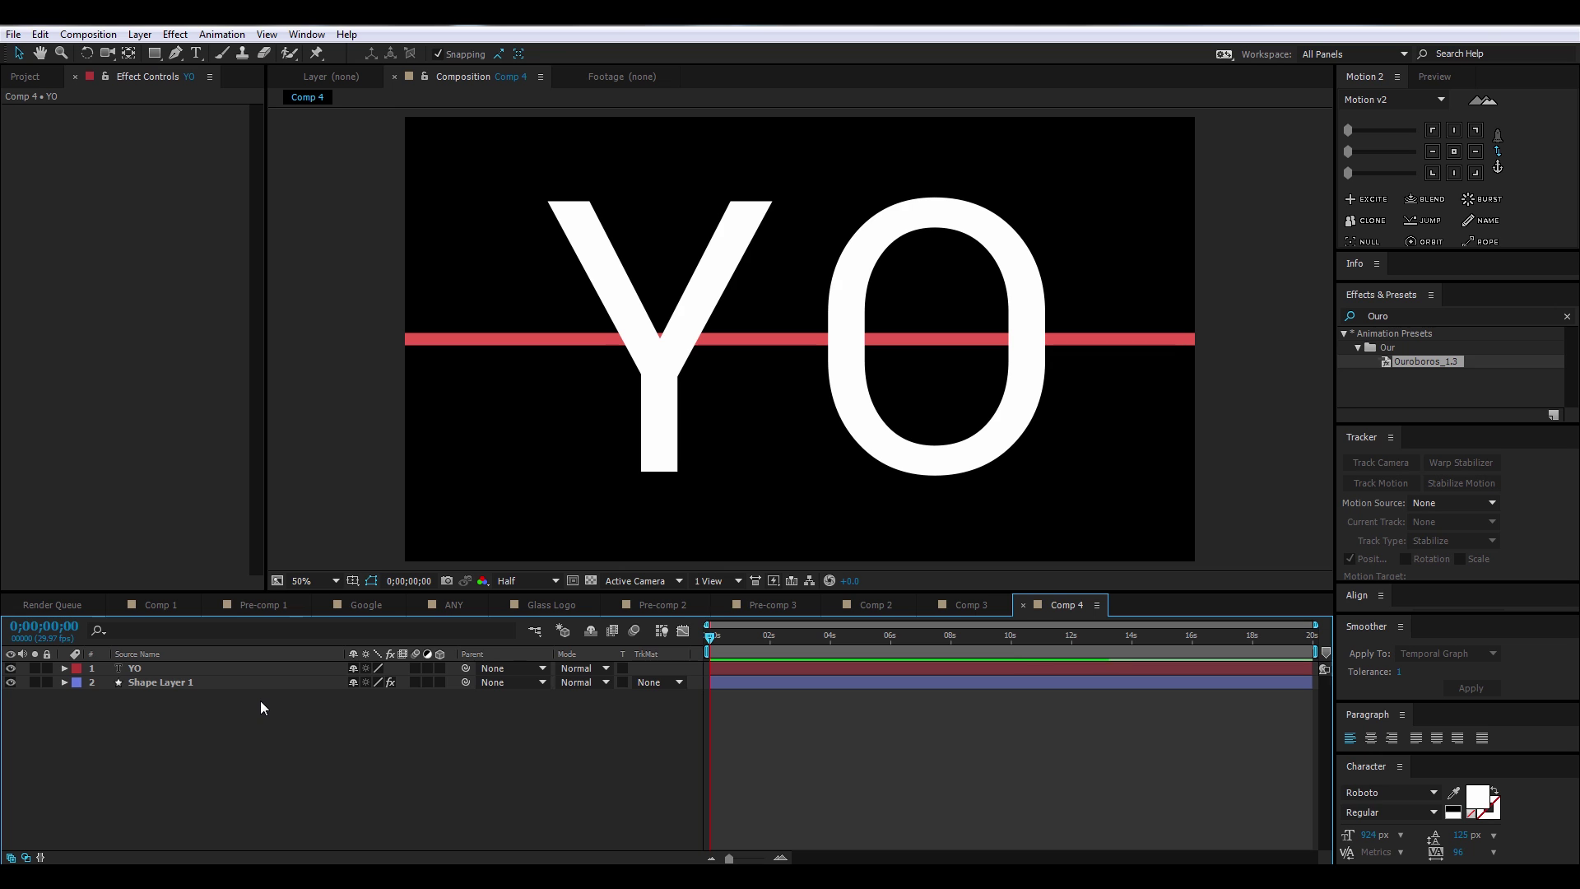
Convert the YO text into a YO Outlines shape layer with Create Shapes from Text
left_click(139, 35)
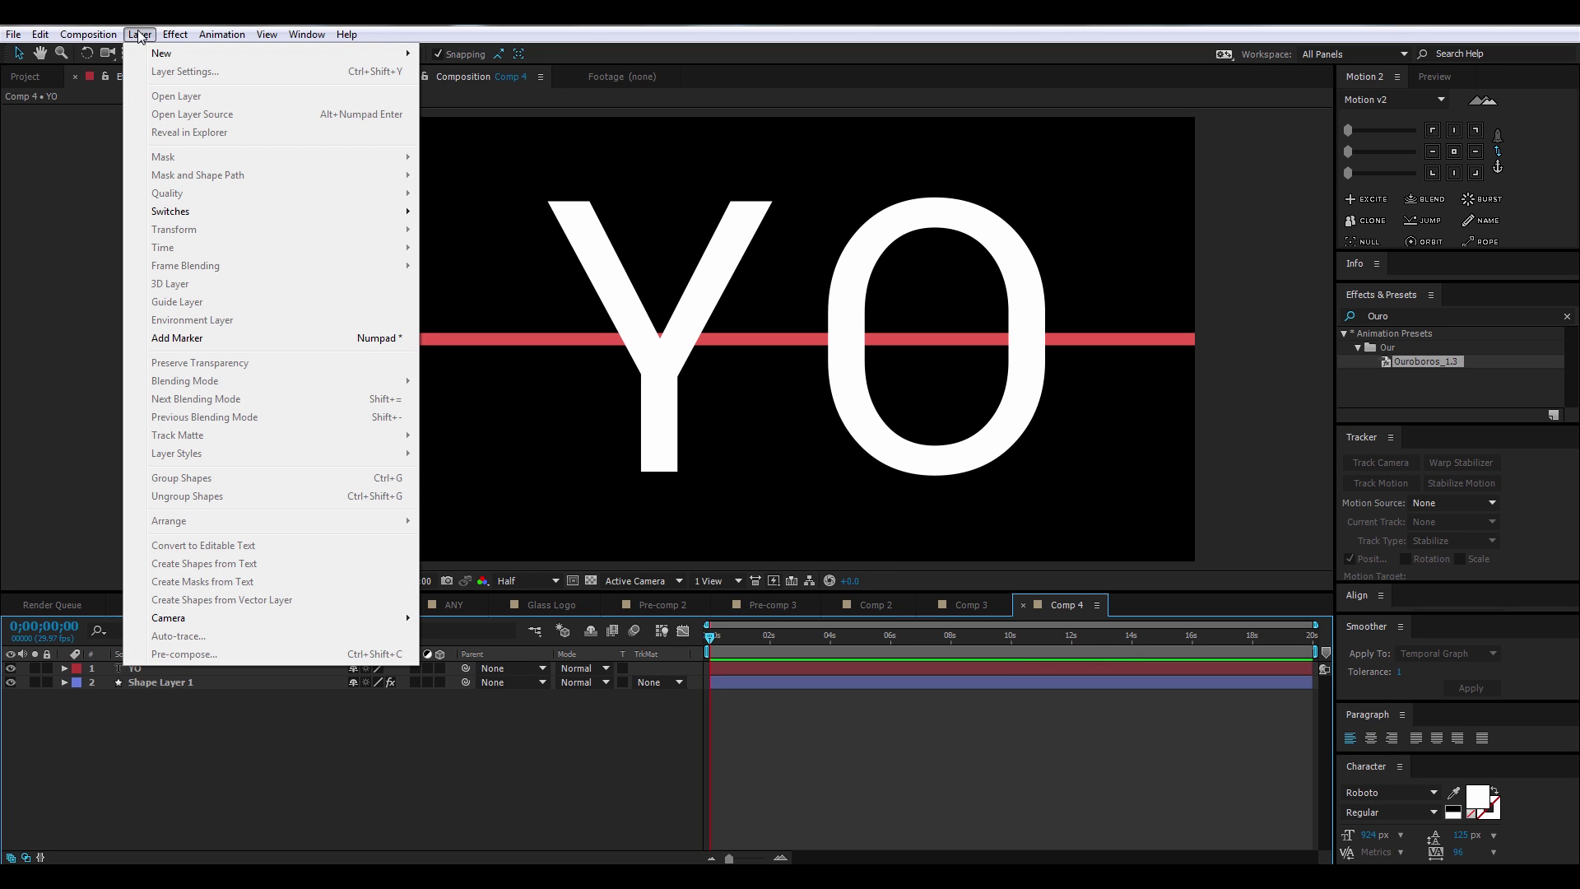
left_click(145, 670)
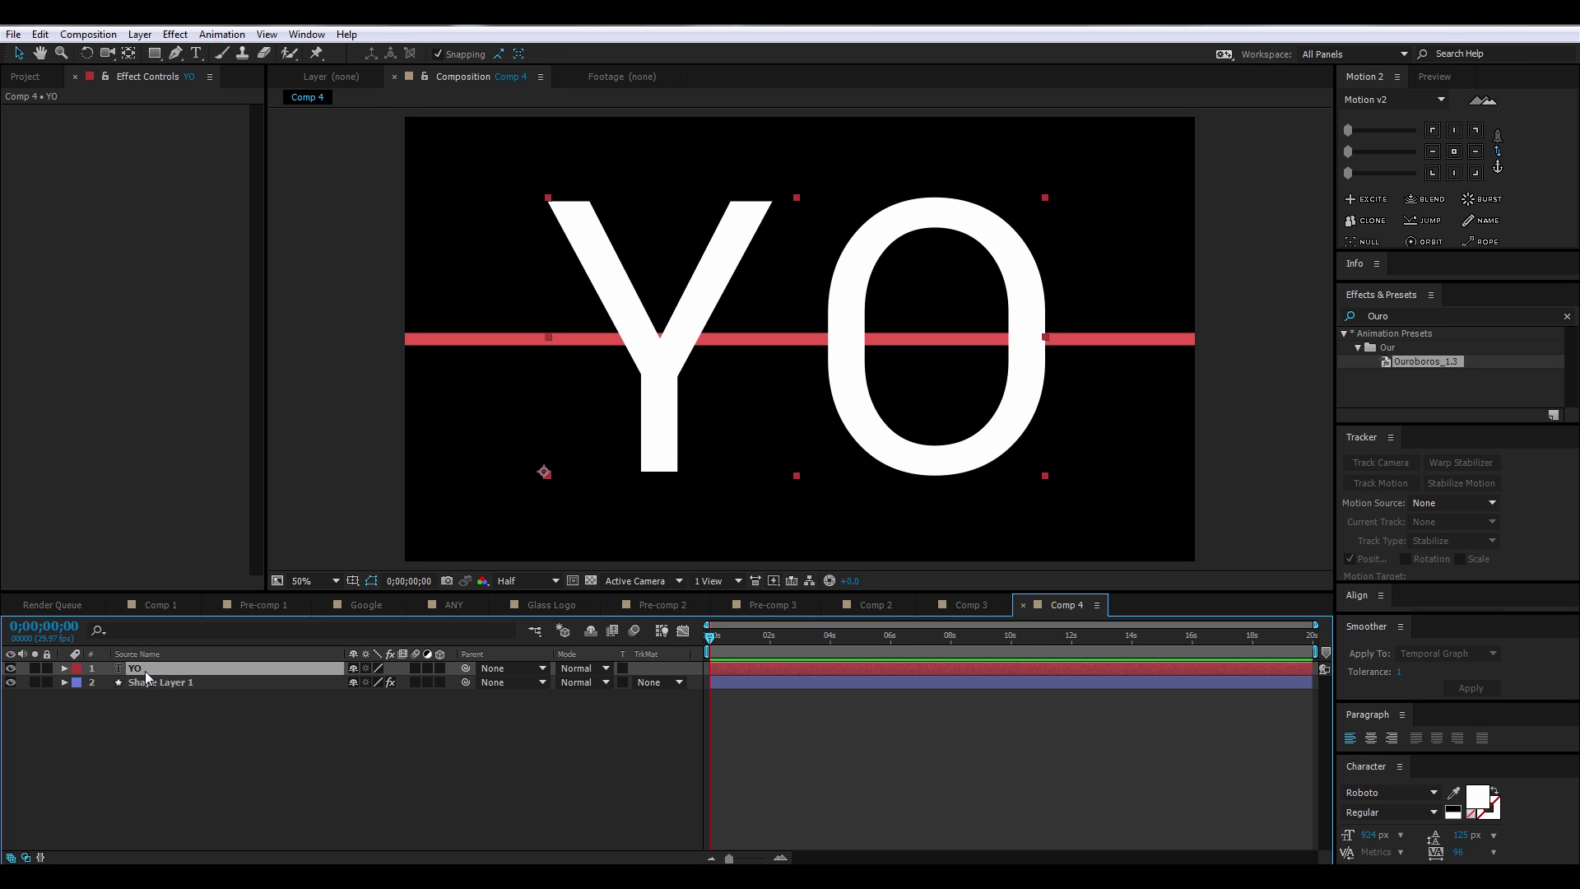
left_click(139, 34)
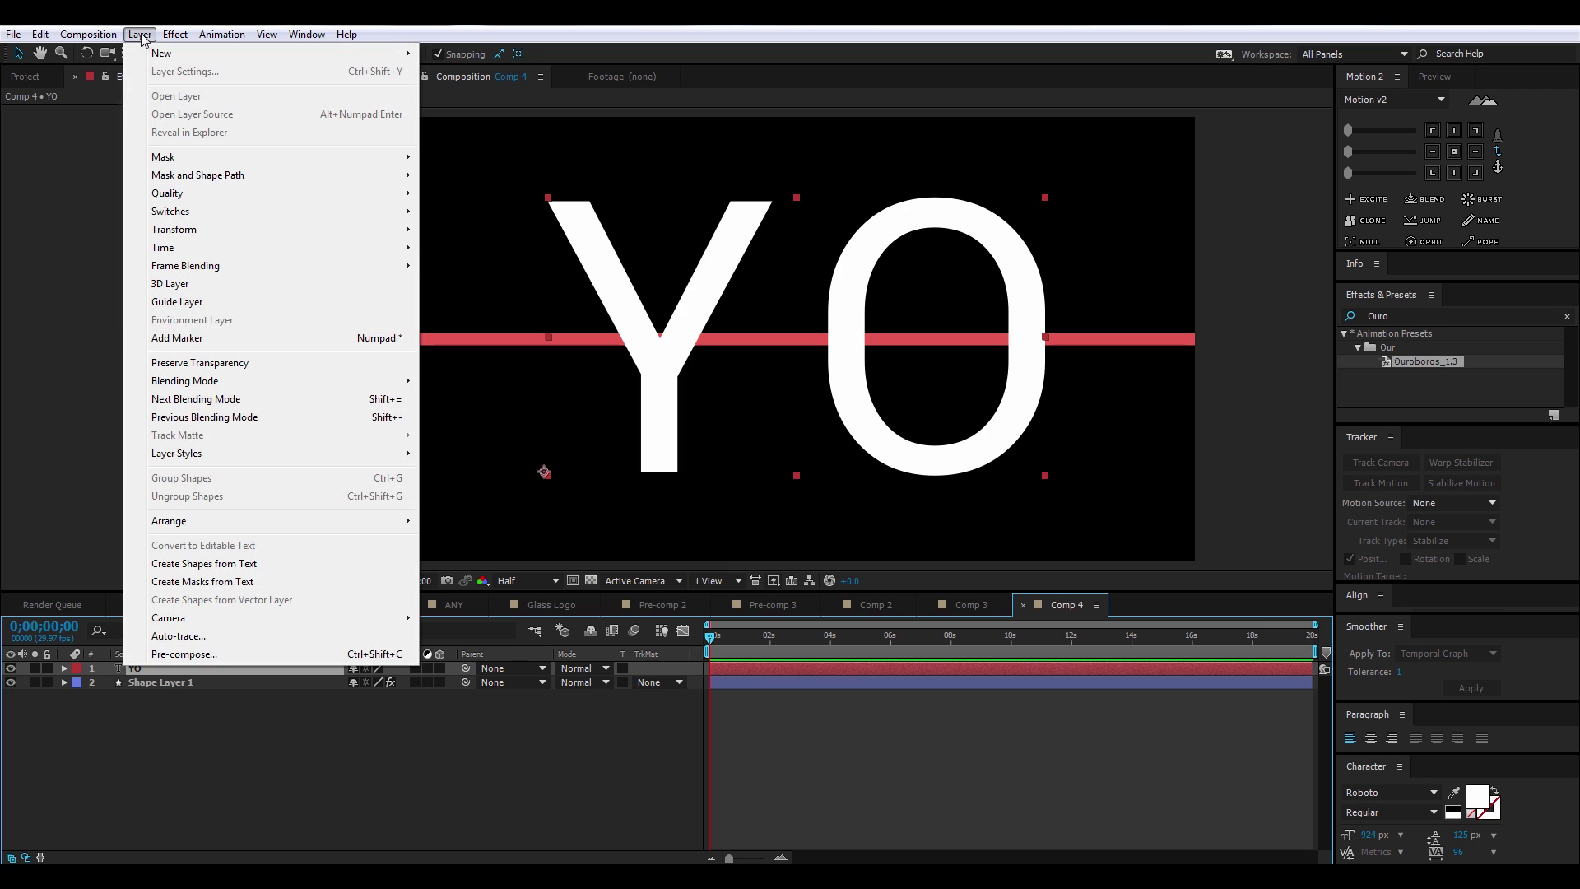
left_click(189, 563)
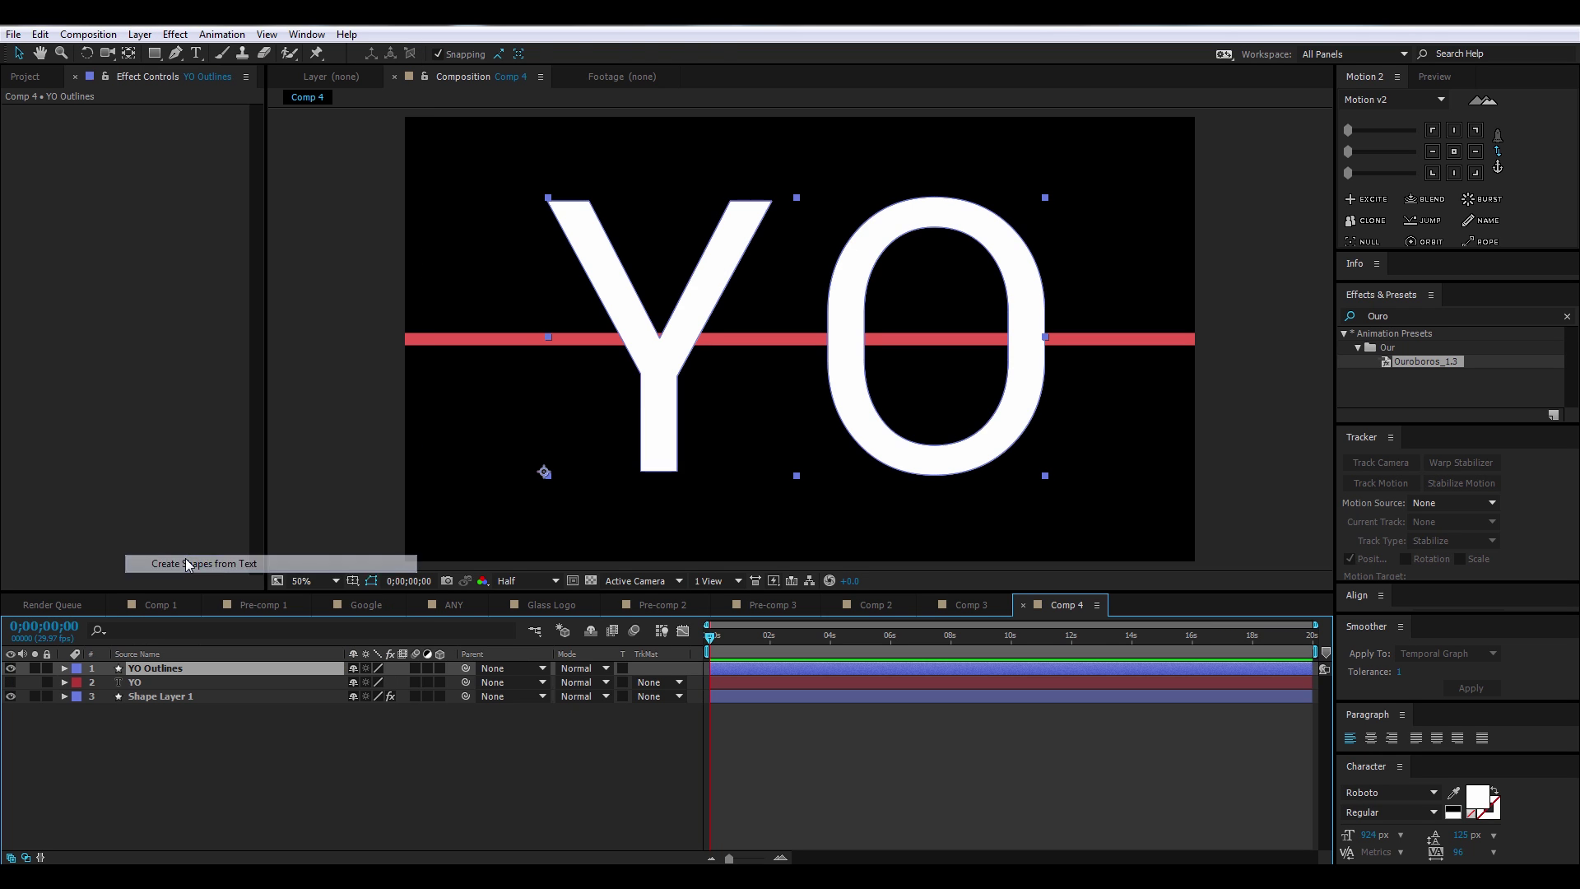
Parent Shape Layer 1 to YO Outlines and delete the original YO text layer
left_click(152, 720)
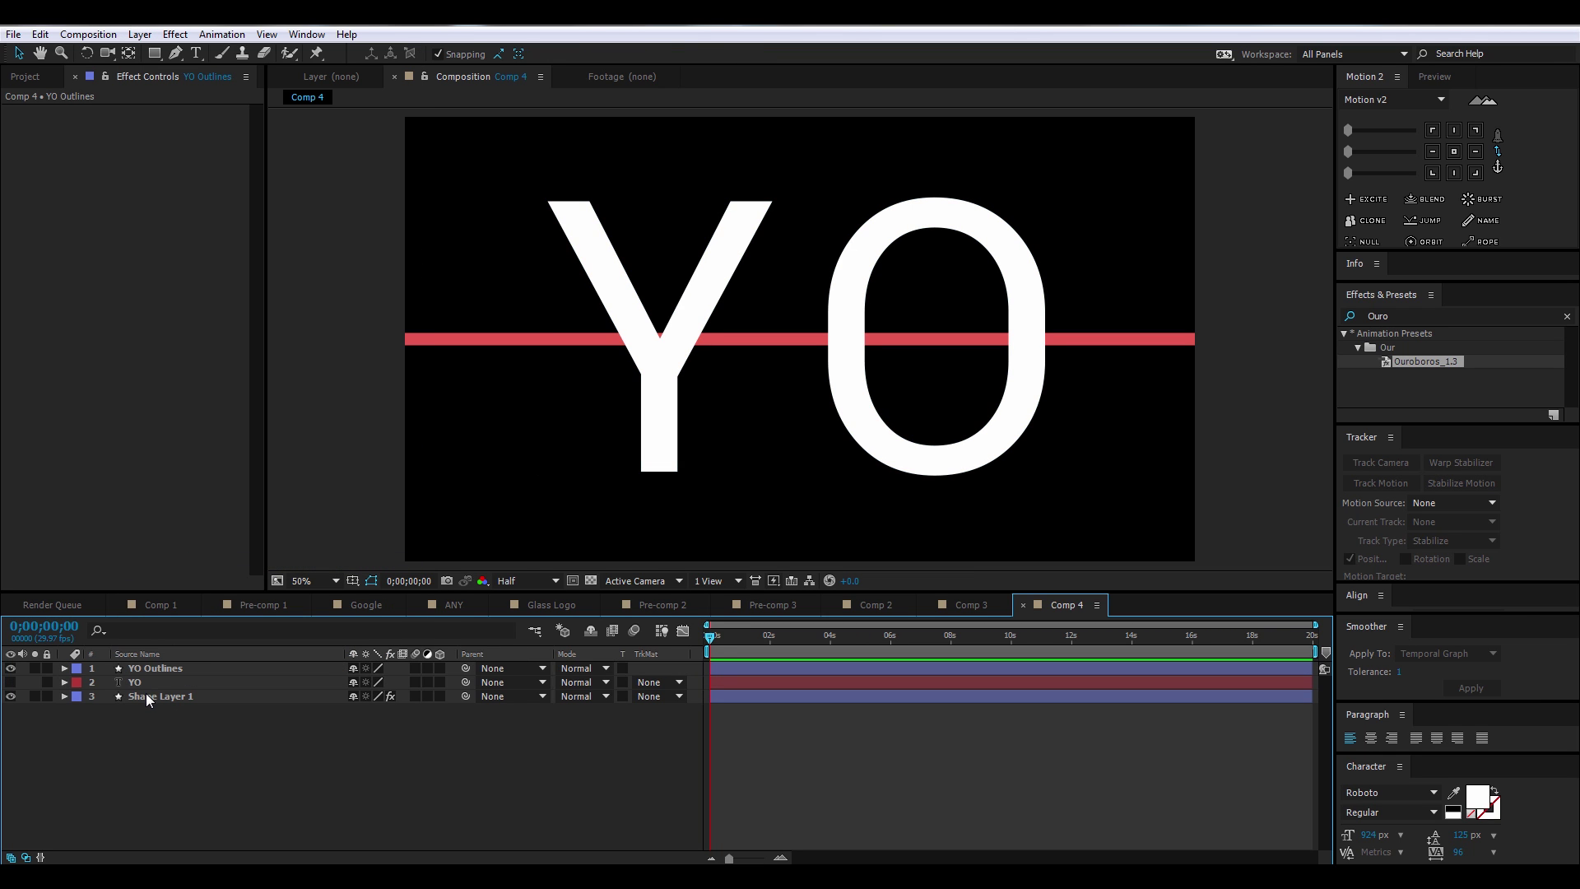
left_click(146, 695)
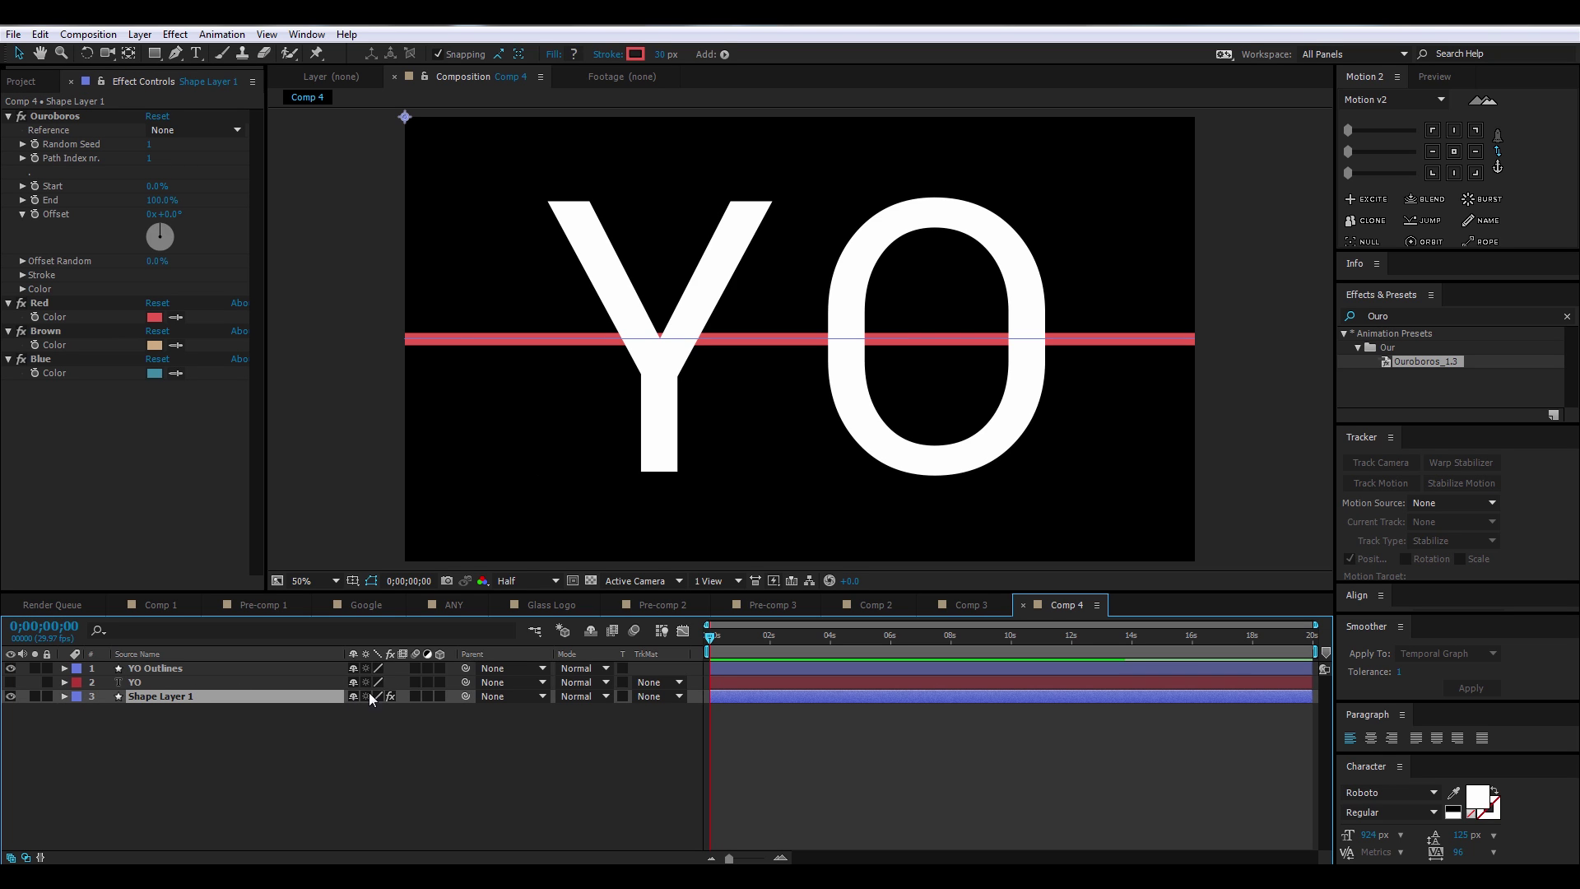
left_click_drag(466, 696, 185, 663)
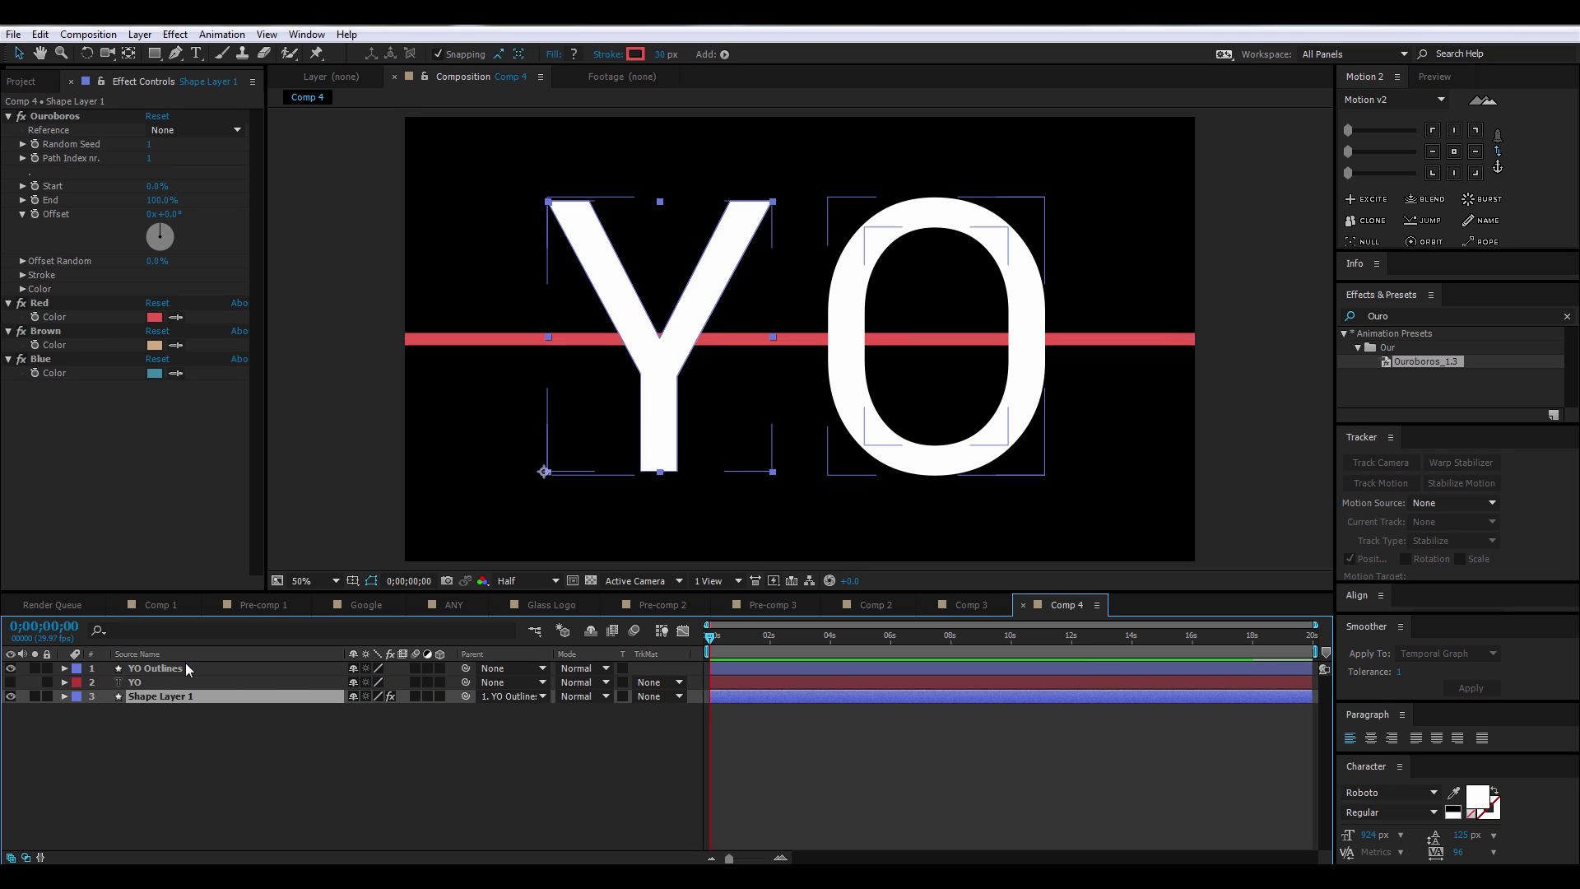
left_click(136, 682)
key("Delete")
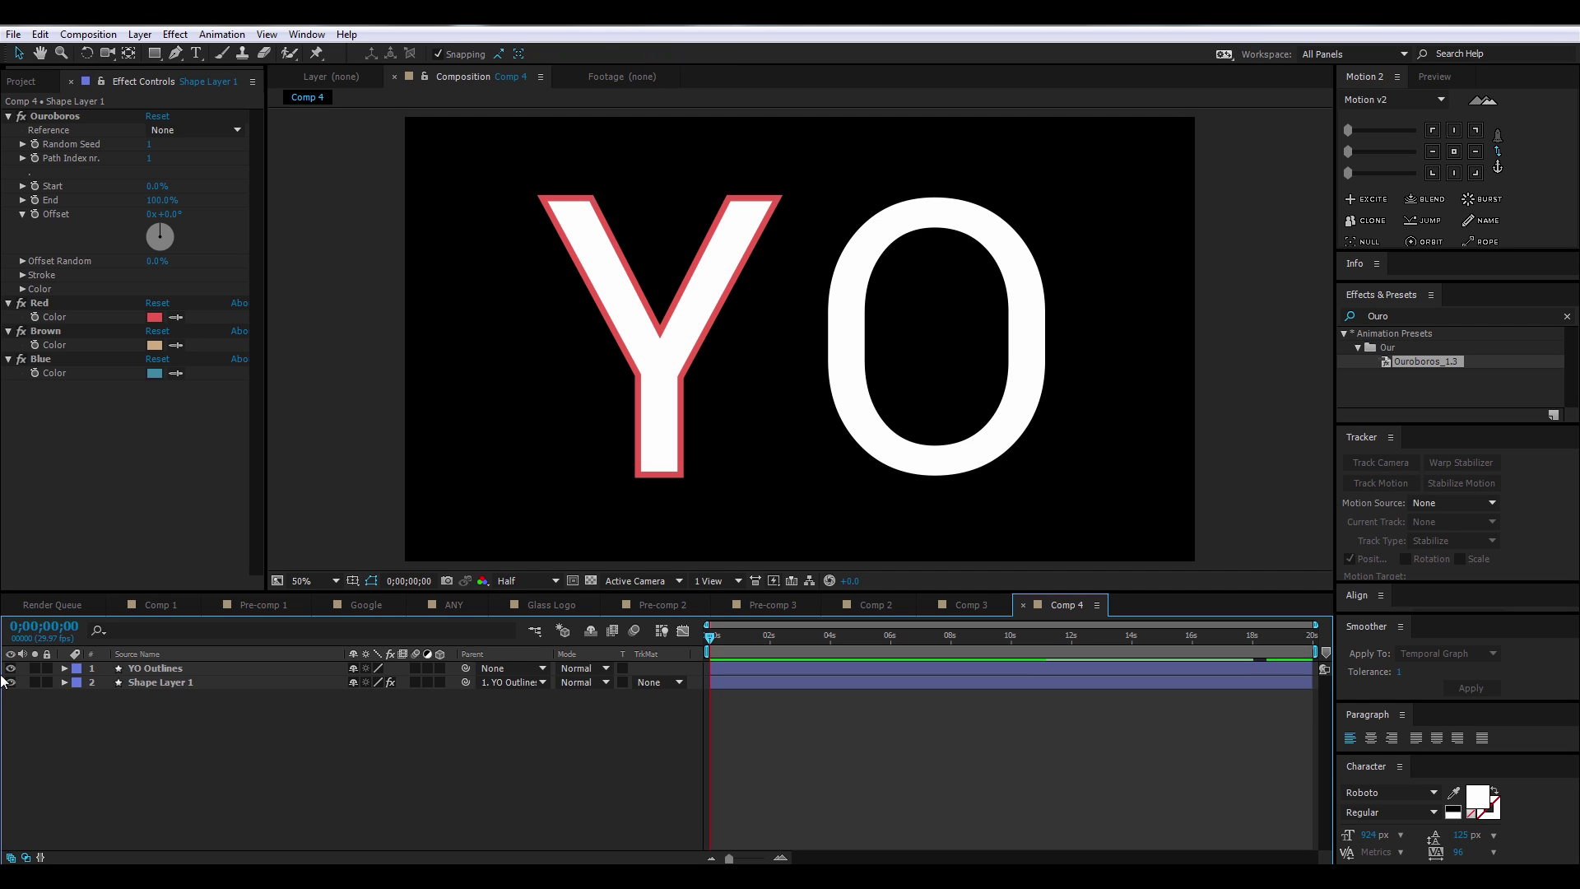
Hide YO Outlines and rename Shape Layer 1 to 'Ouroboros'
left_click(10, 668)
left_click(149, 682)
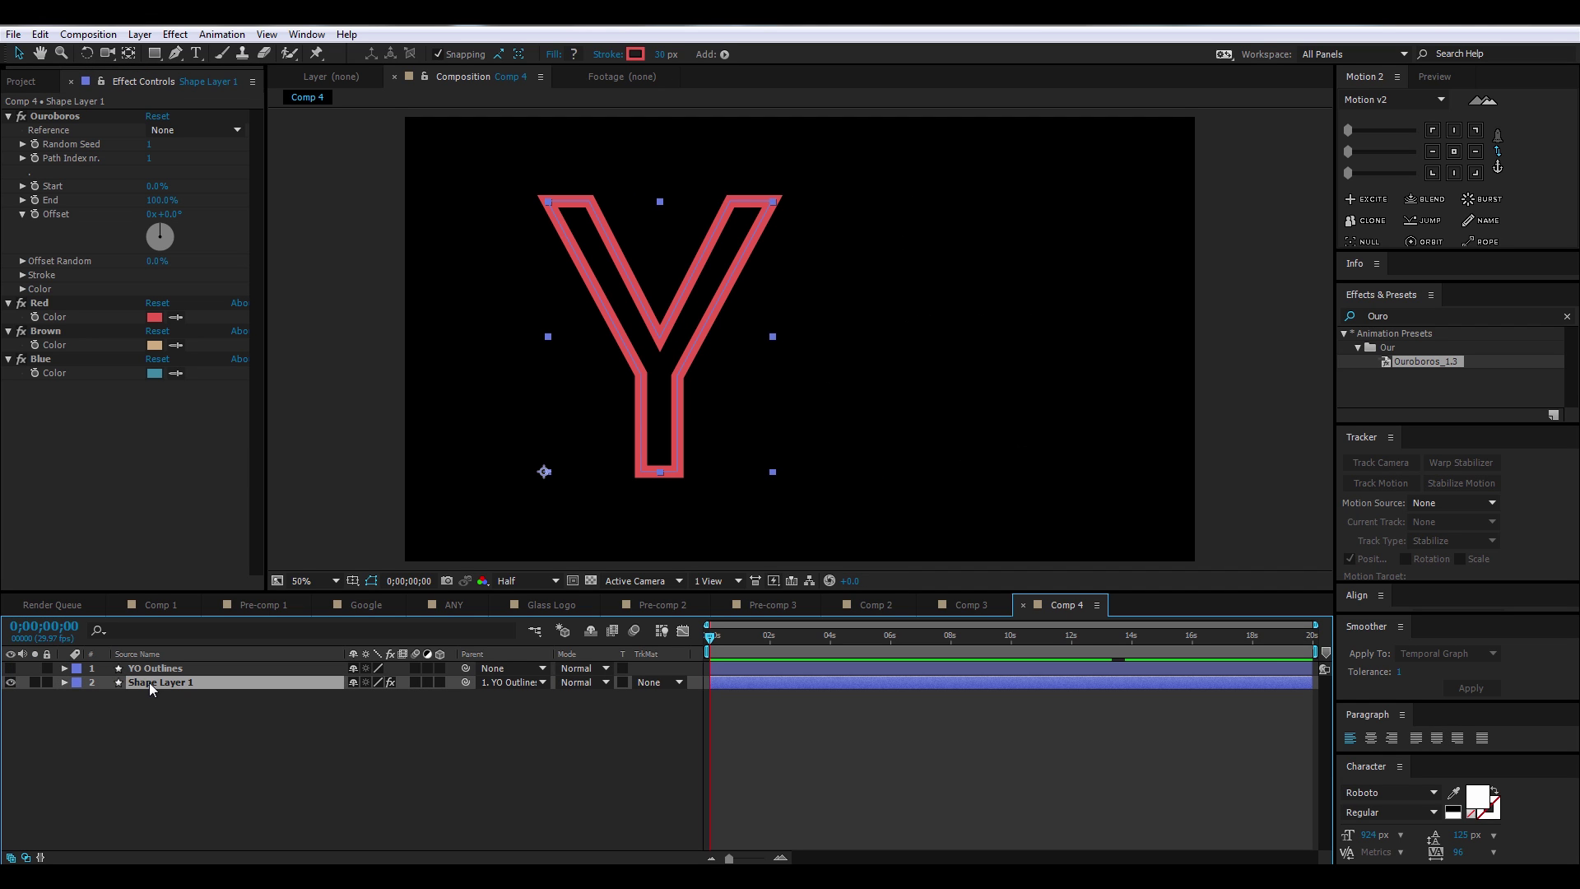
key("Return")
type("Ouro")
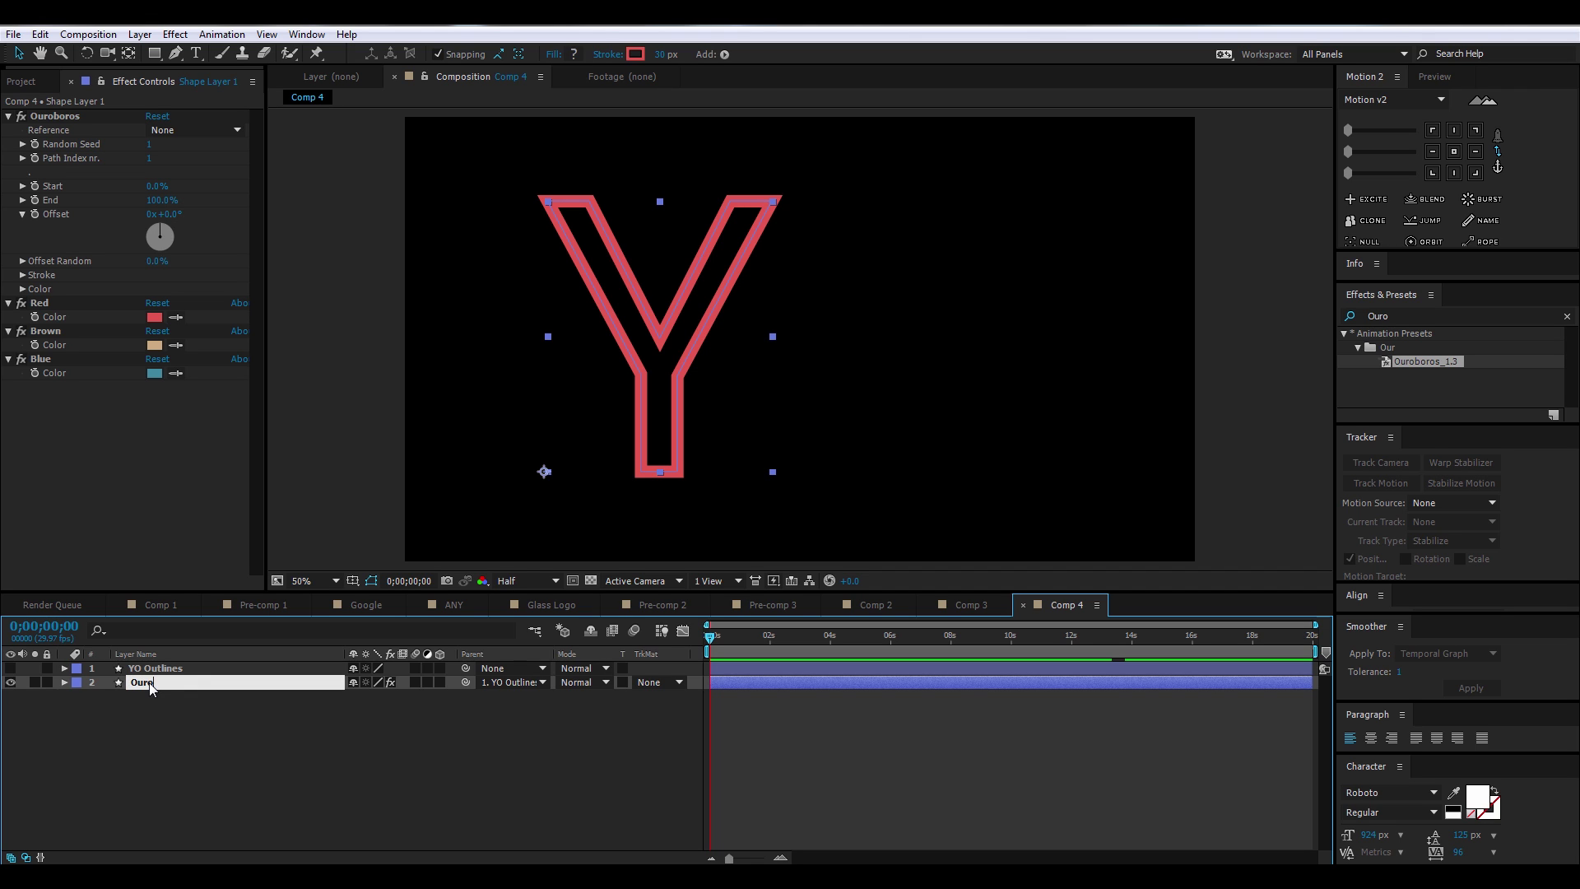
type("boros")
left_click(179, 755)
Expand the Contents of the Ouroboros and YO Outlines layers to show their groups
left_click(138, 683)
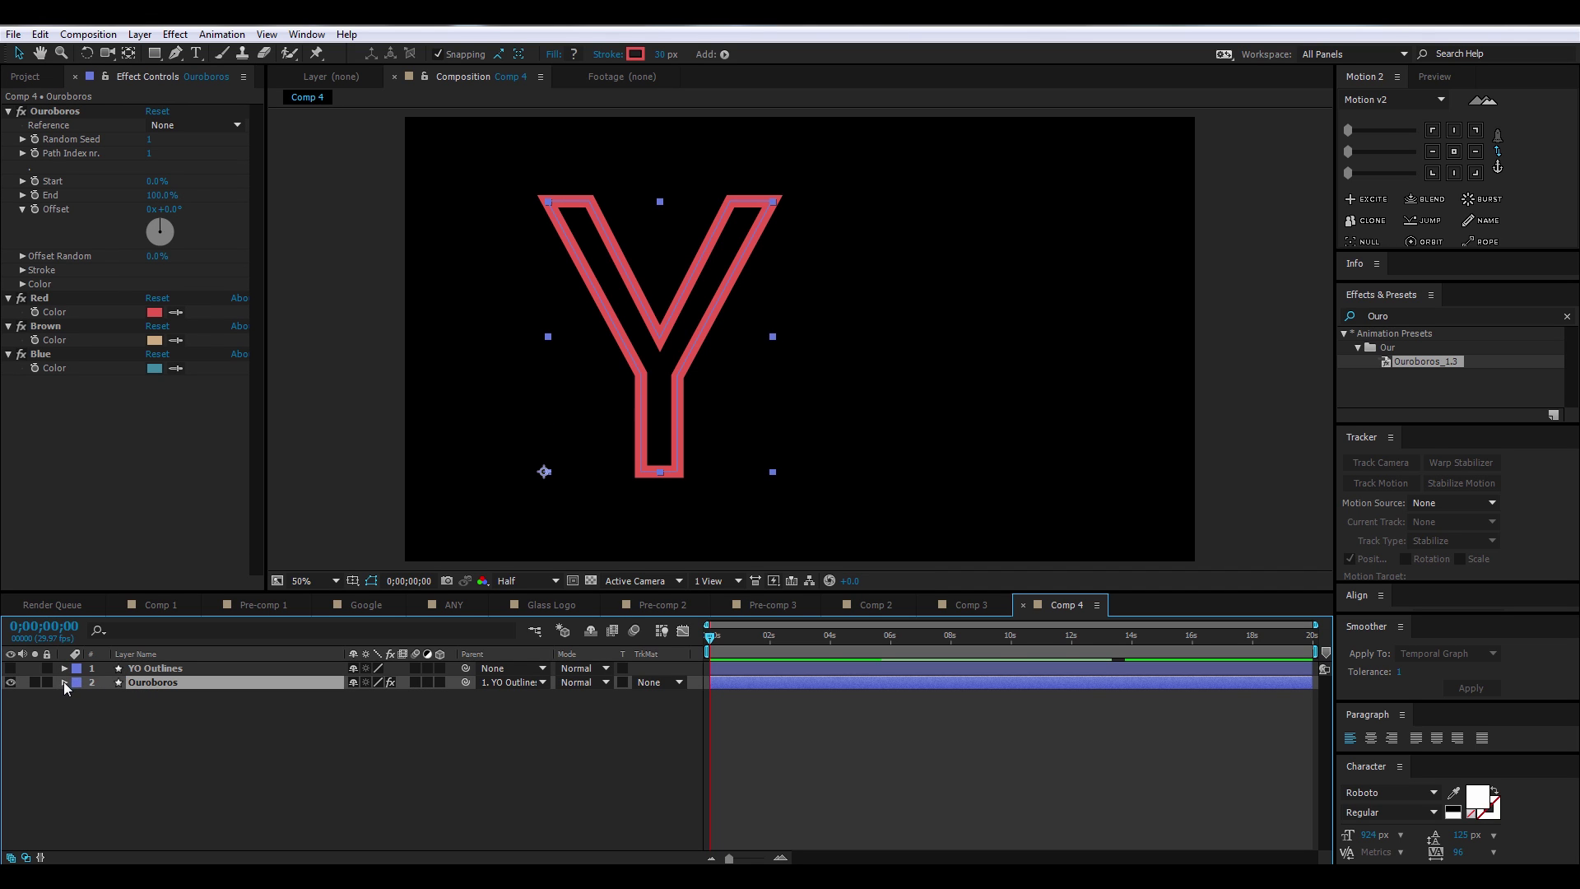
left_click(64, 682)
left_click(79, 696)
left_click(119, 709)
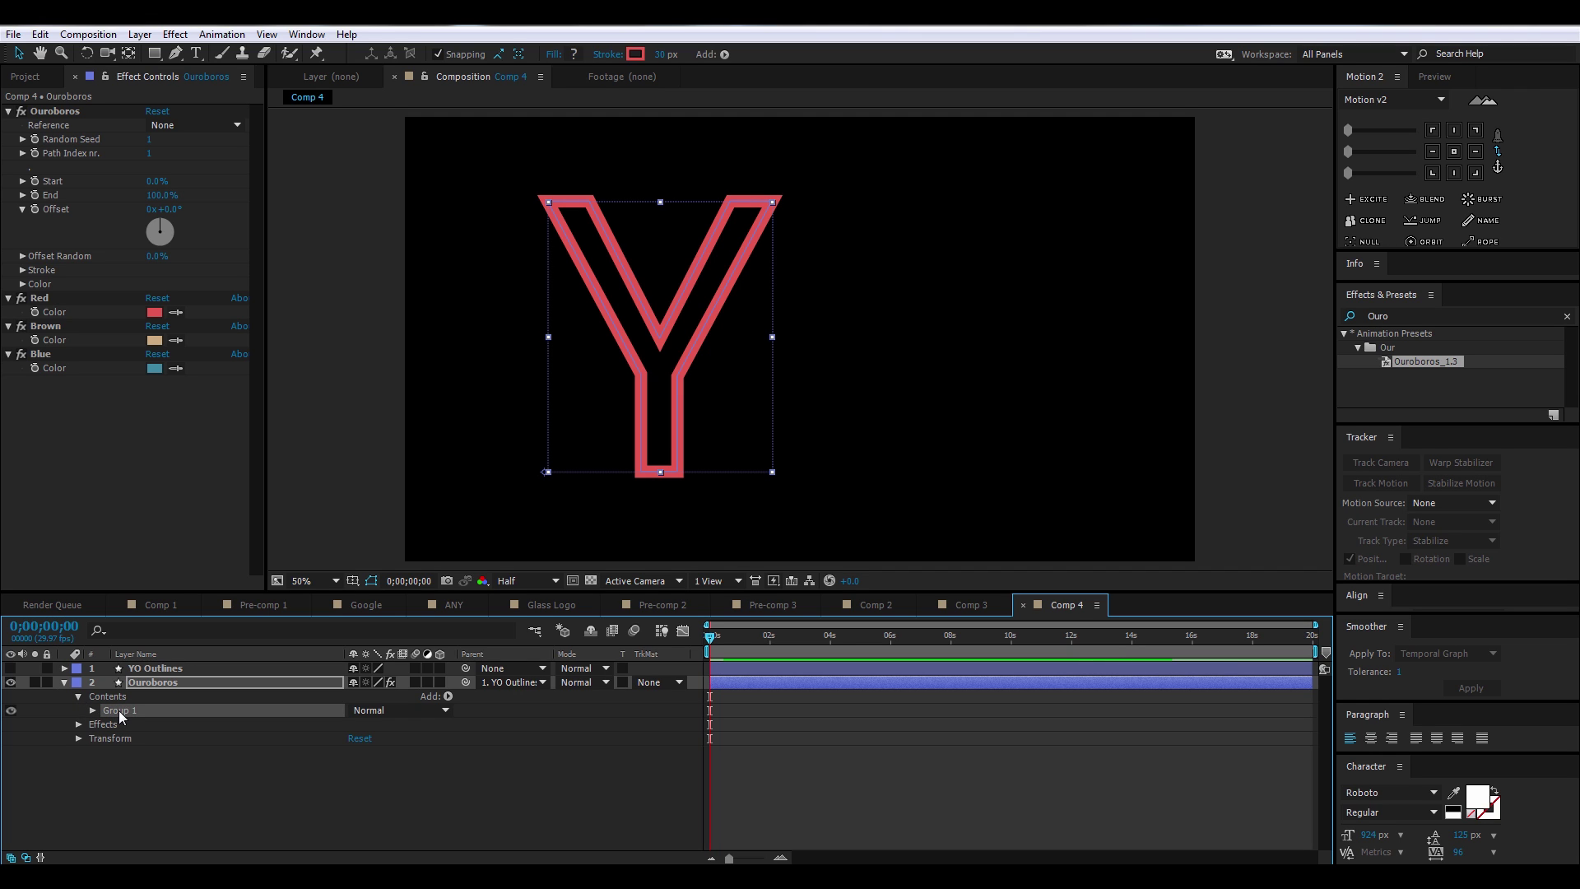
left_click(64, 668)
left_click(78, 683)
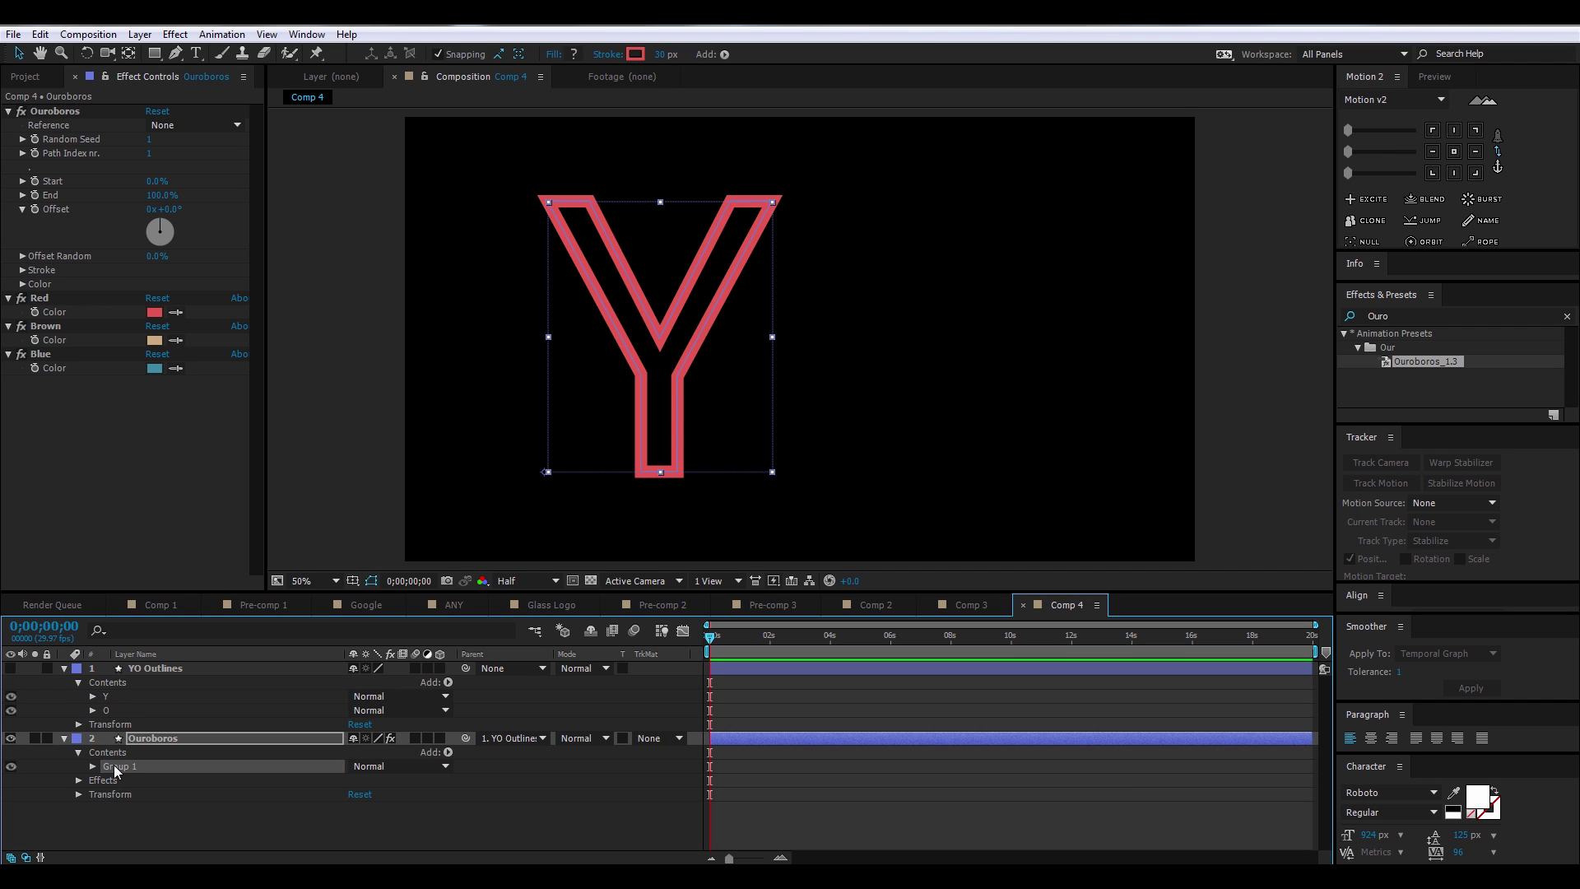
Add a Group 2 tracing the O to the Ouroboros layer, removing the extra Group 3
key("ctrl+v")
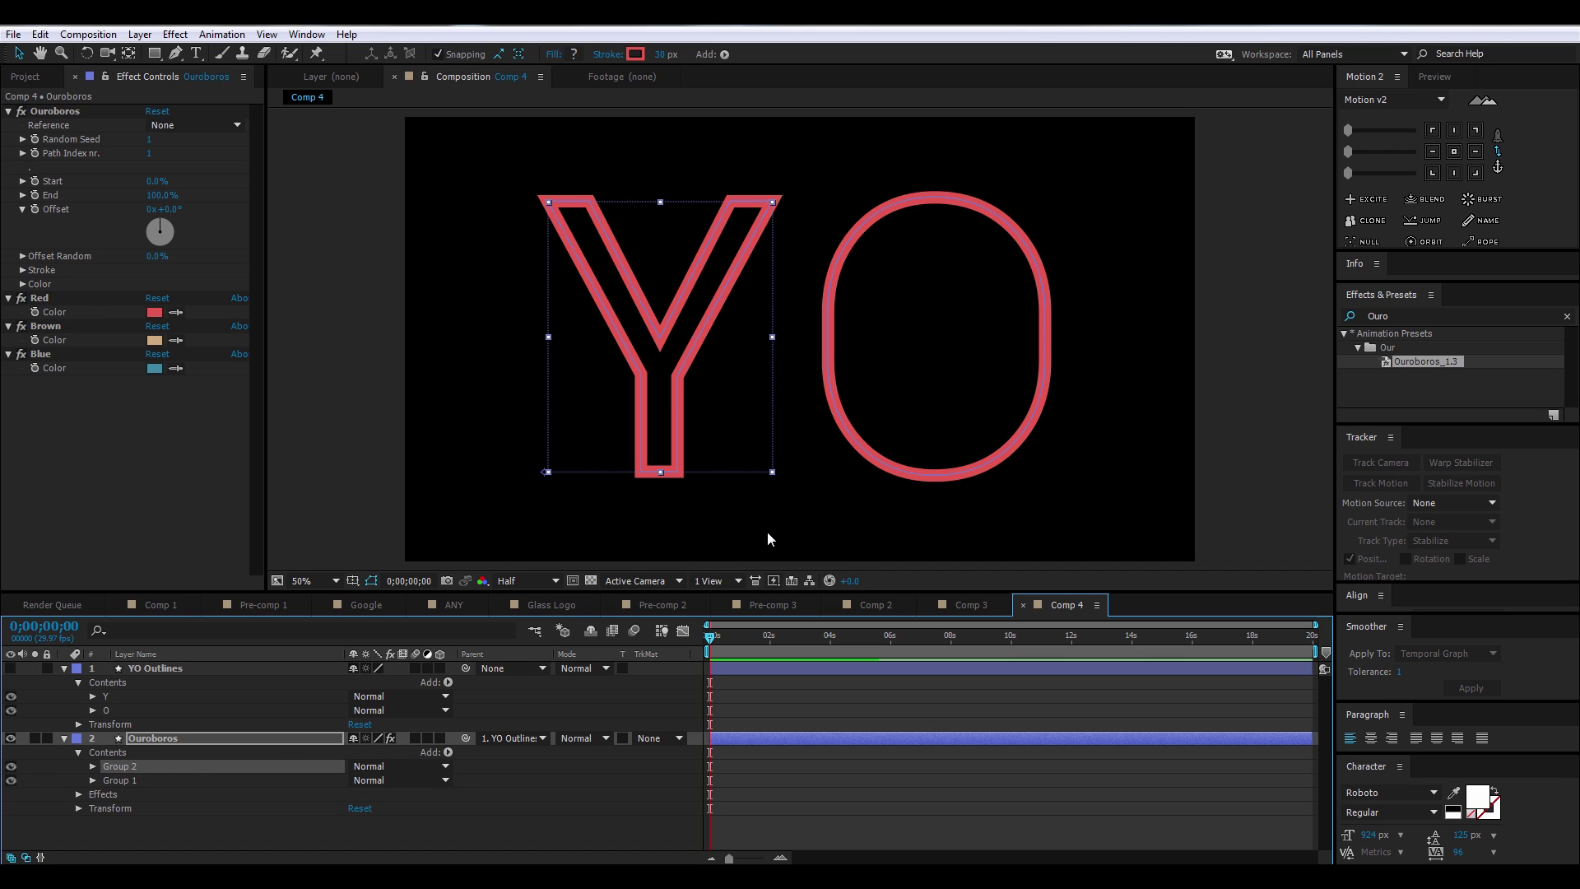
key("ctrl+v")
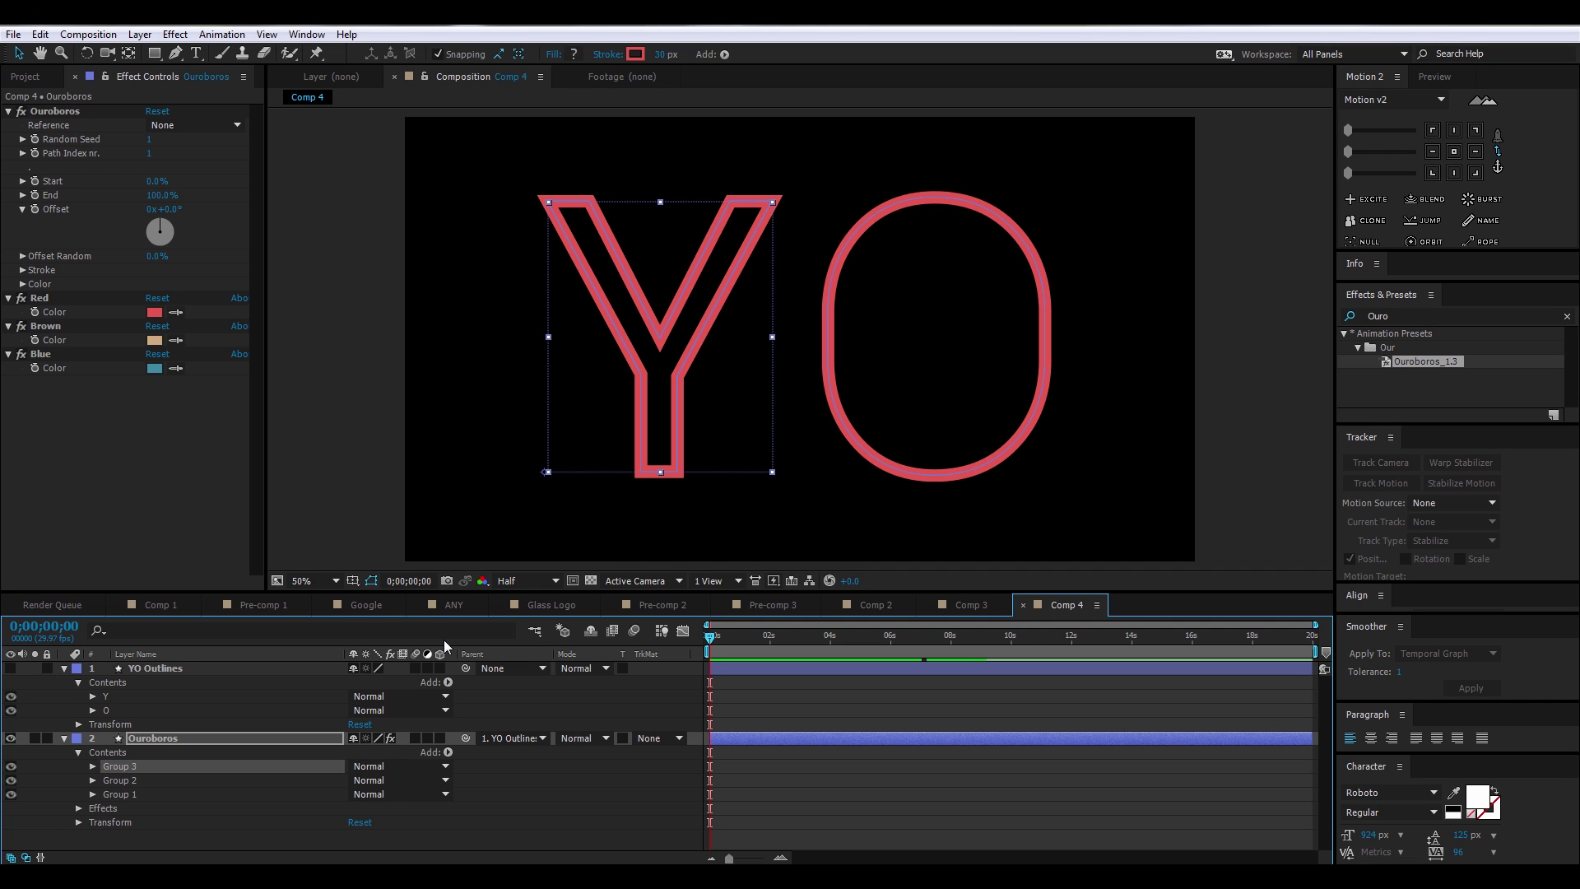
key("Delete")
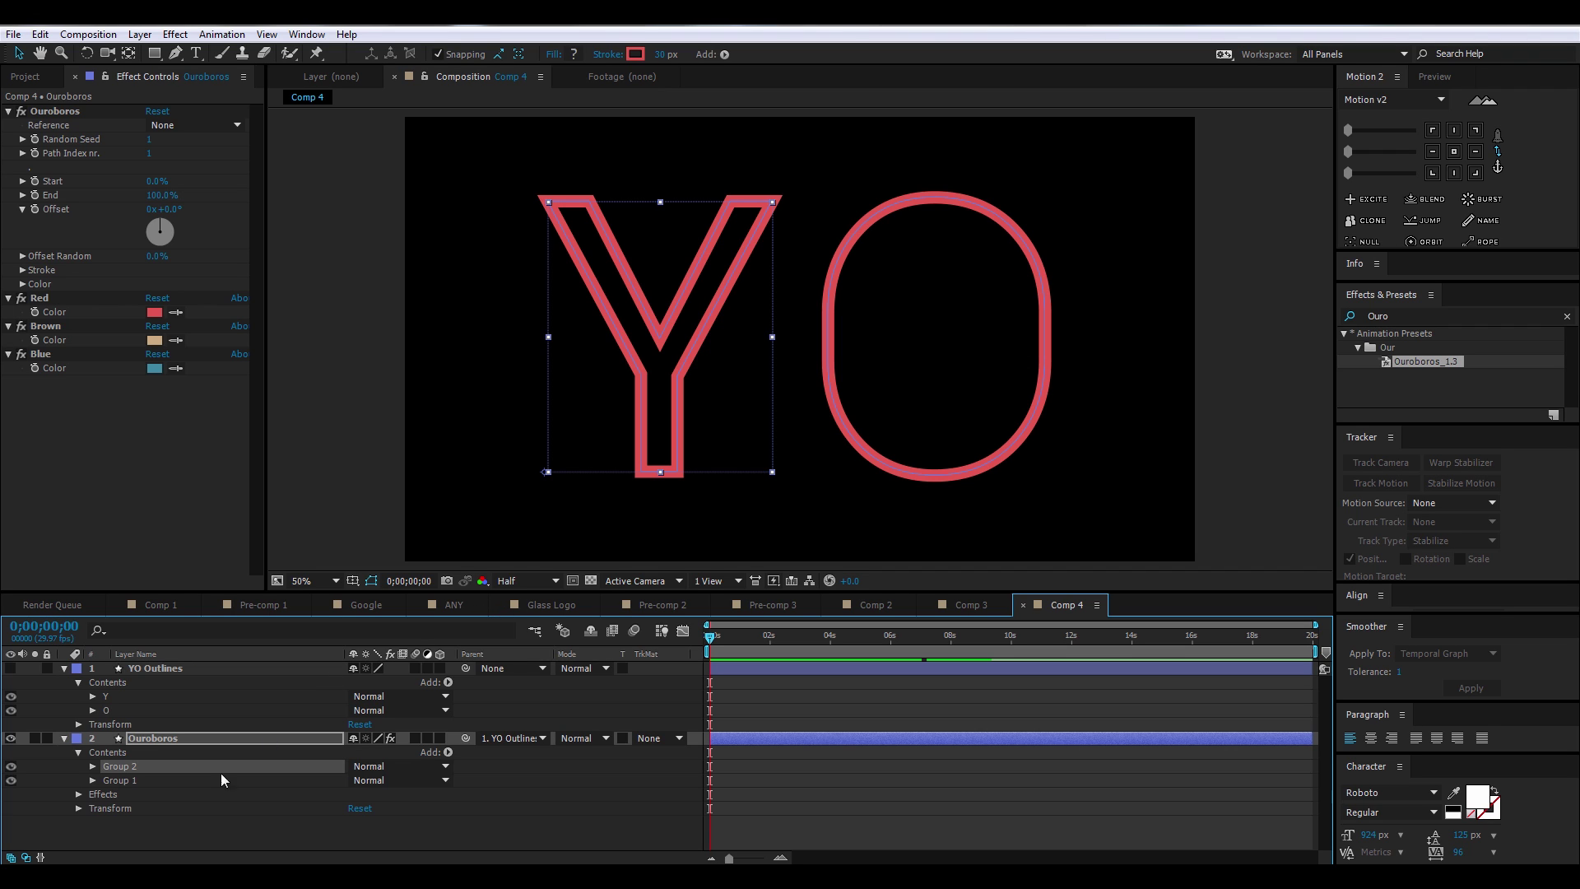
Duplicate Stroke Ouroboros 1 in Group 1 and Group 2 to add brown and blue strokes
left_click(169, 829)
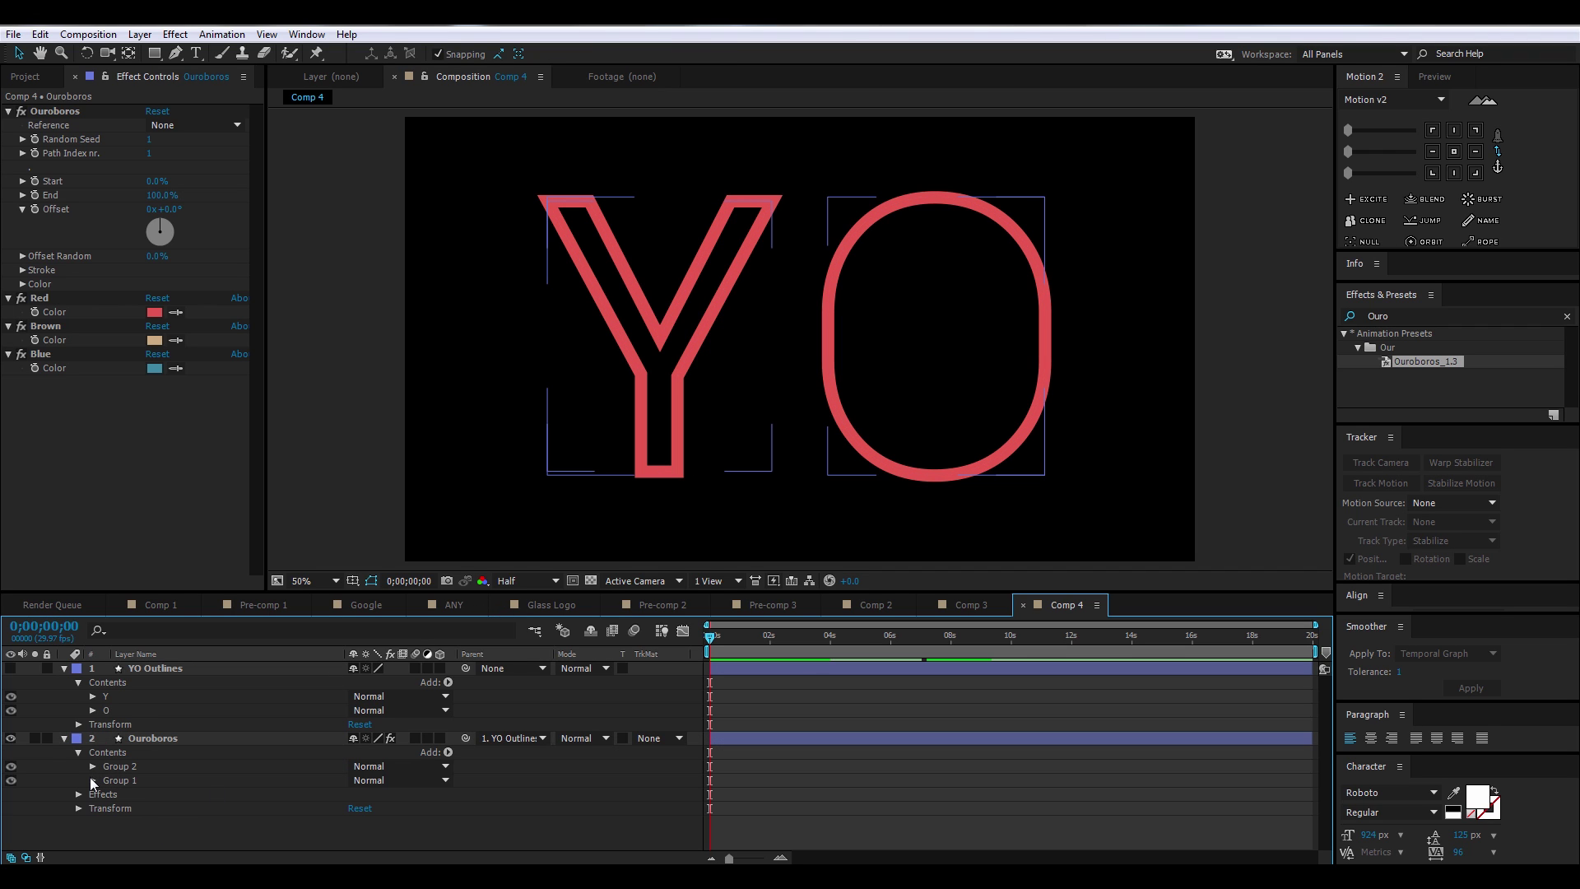
left_click(93, 780)
left_click(138, 796)
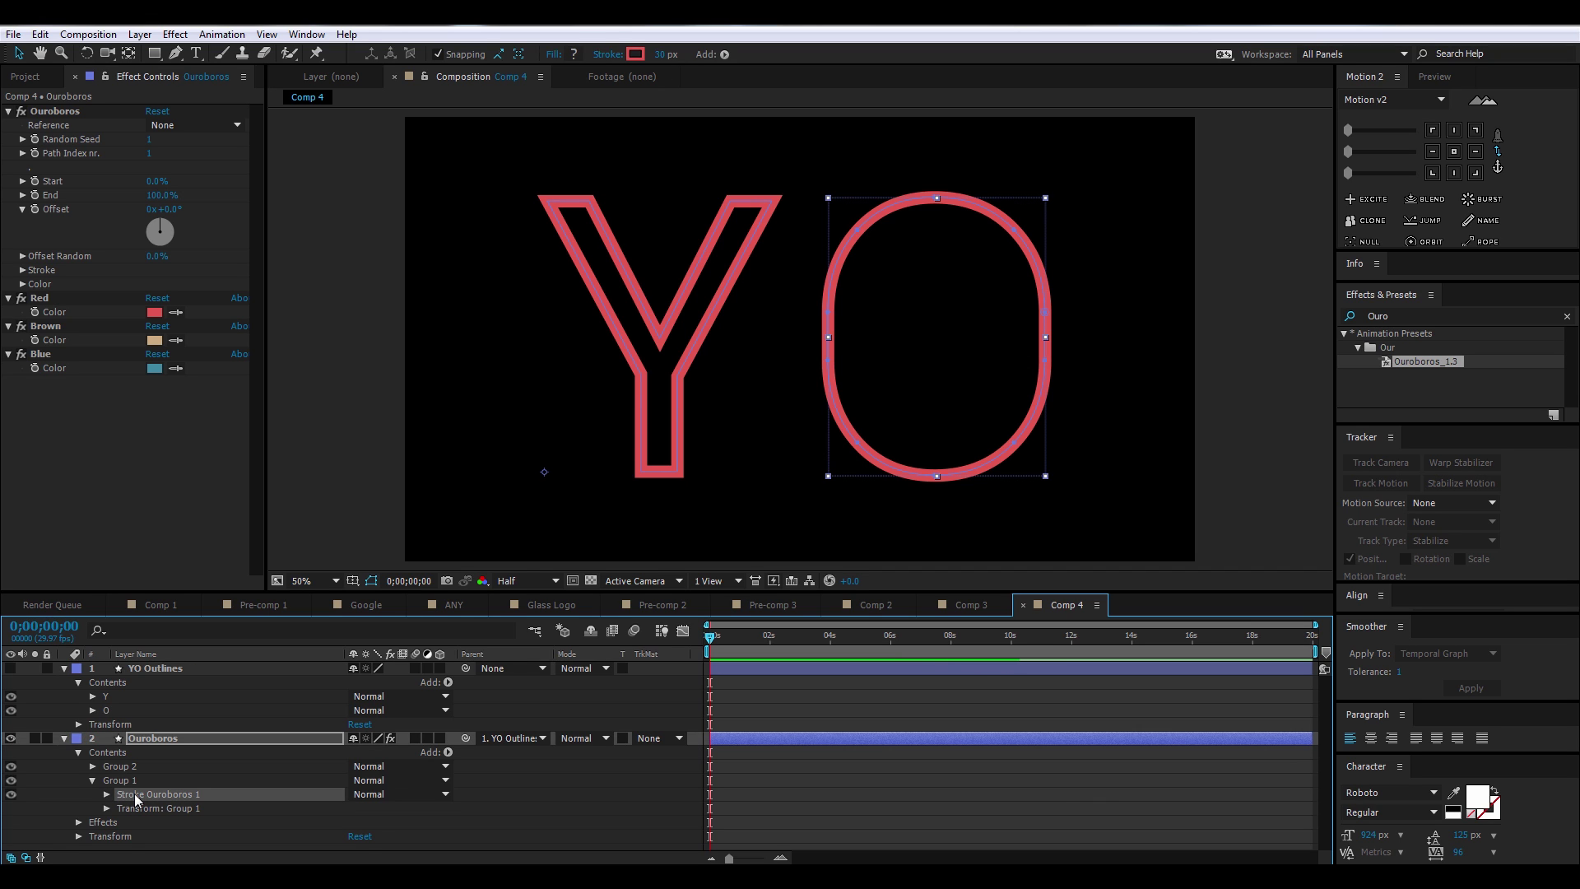
key("ctrl+d")
key("ctrl+d")
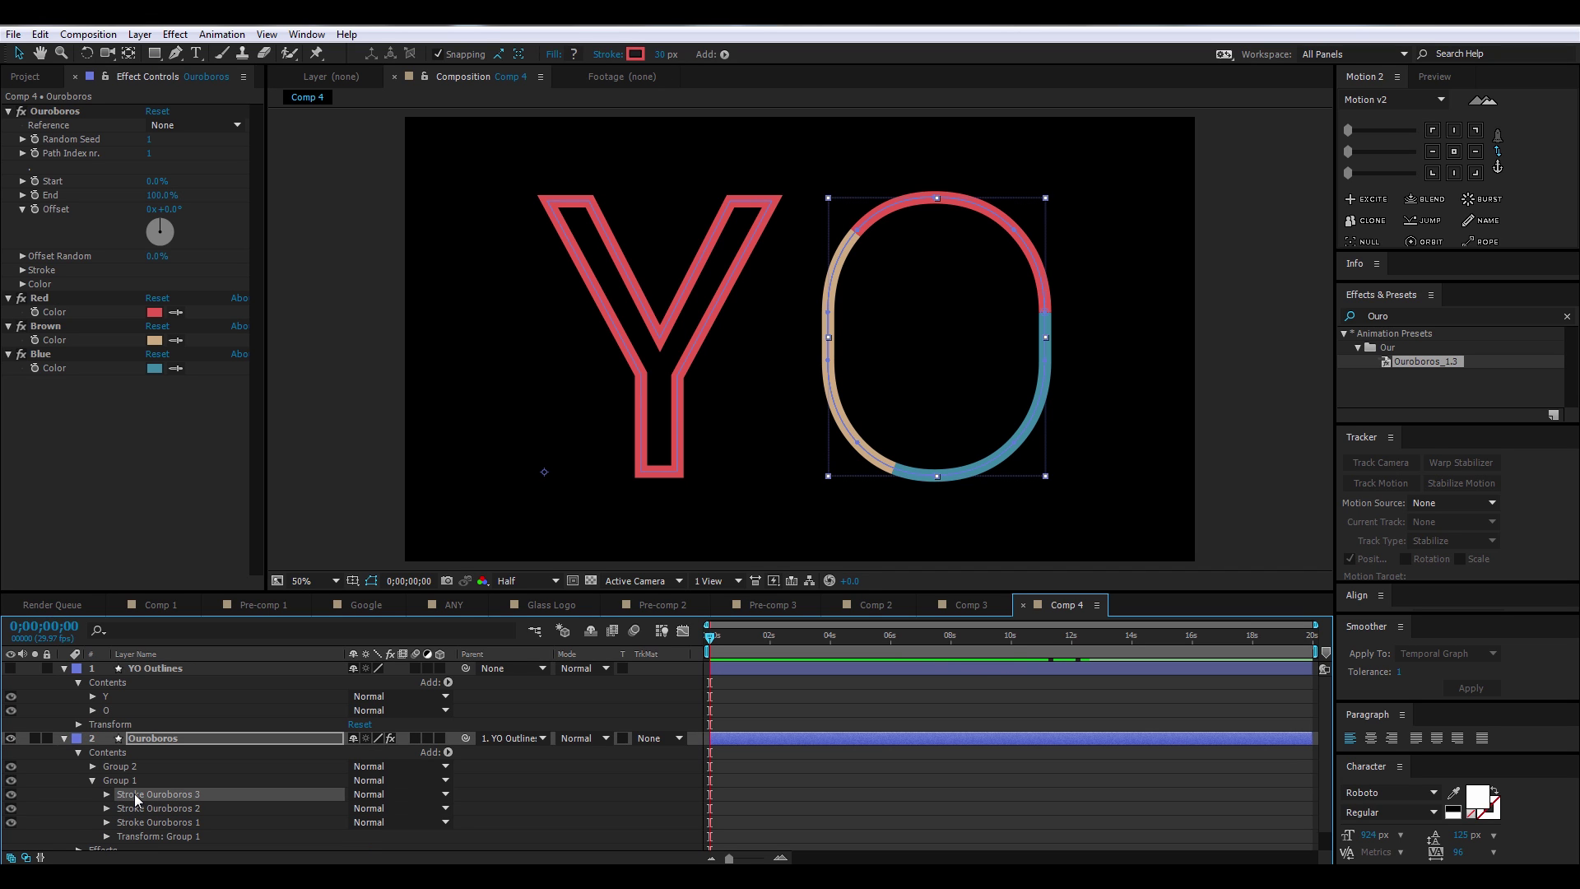
left_click(93, 767)
left_click(131, 782)
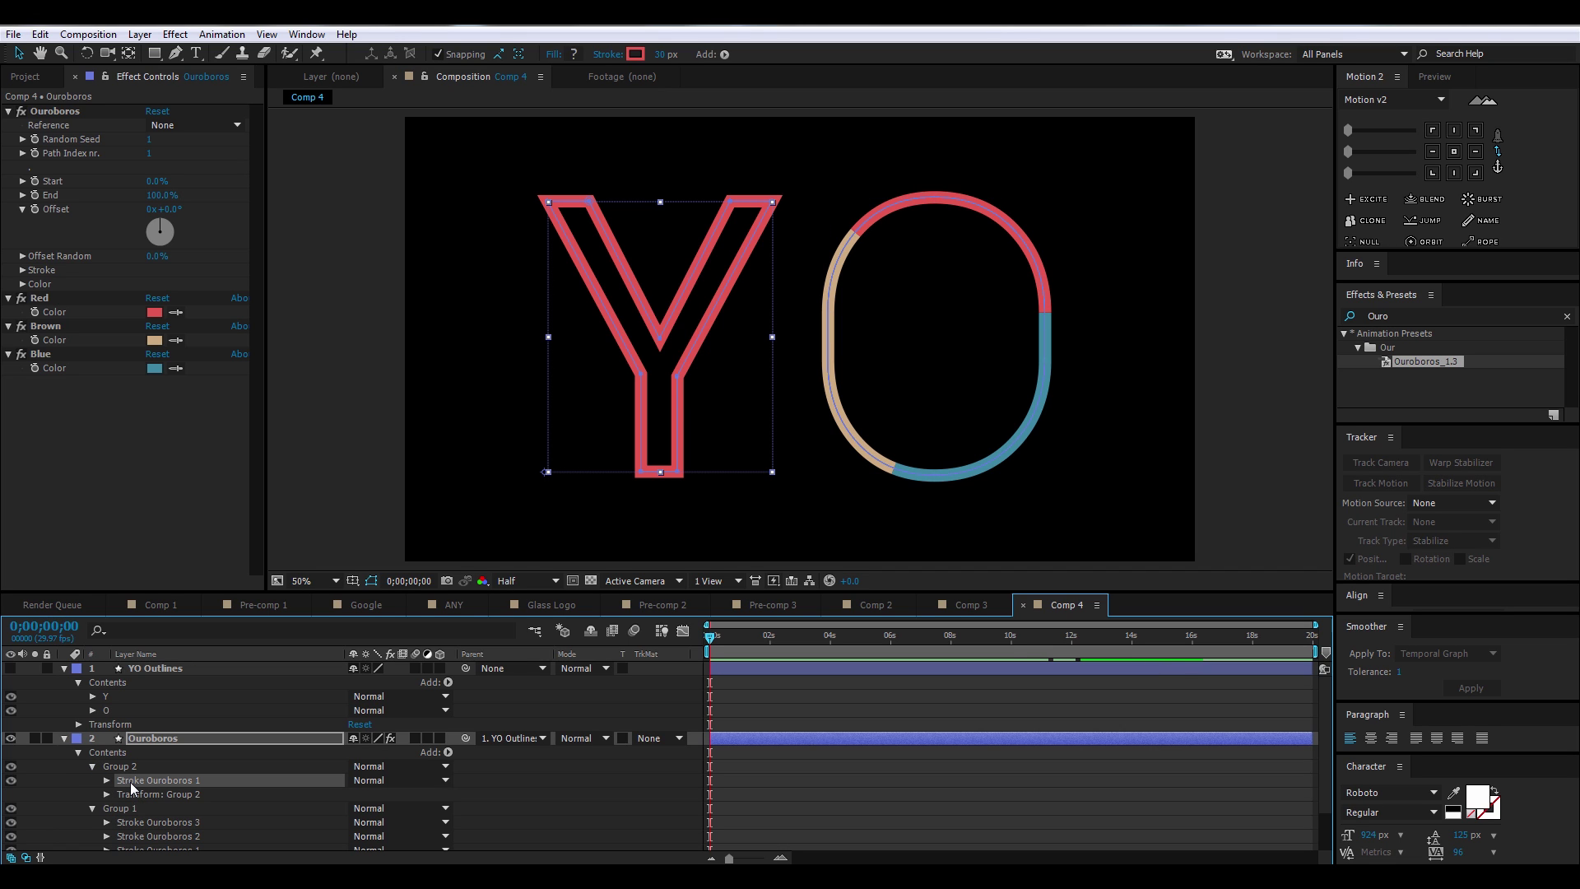
key("ctrl+d")
key("ctrl+d")
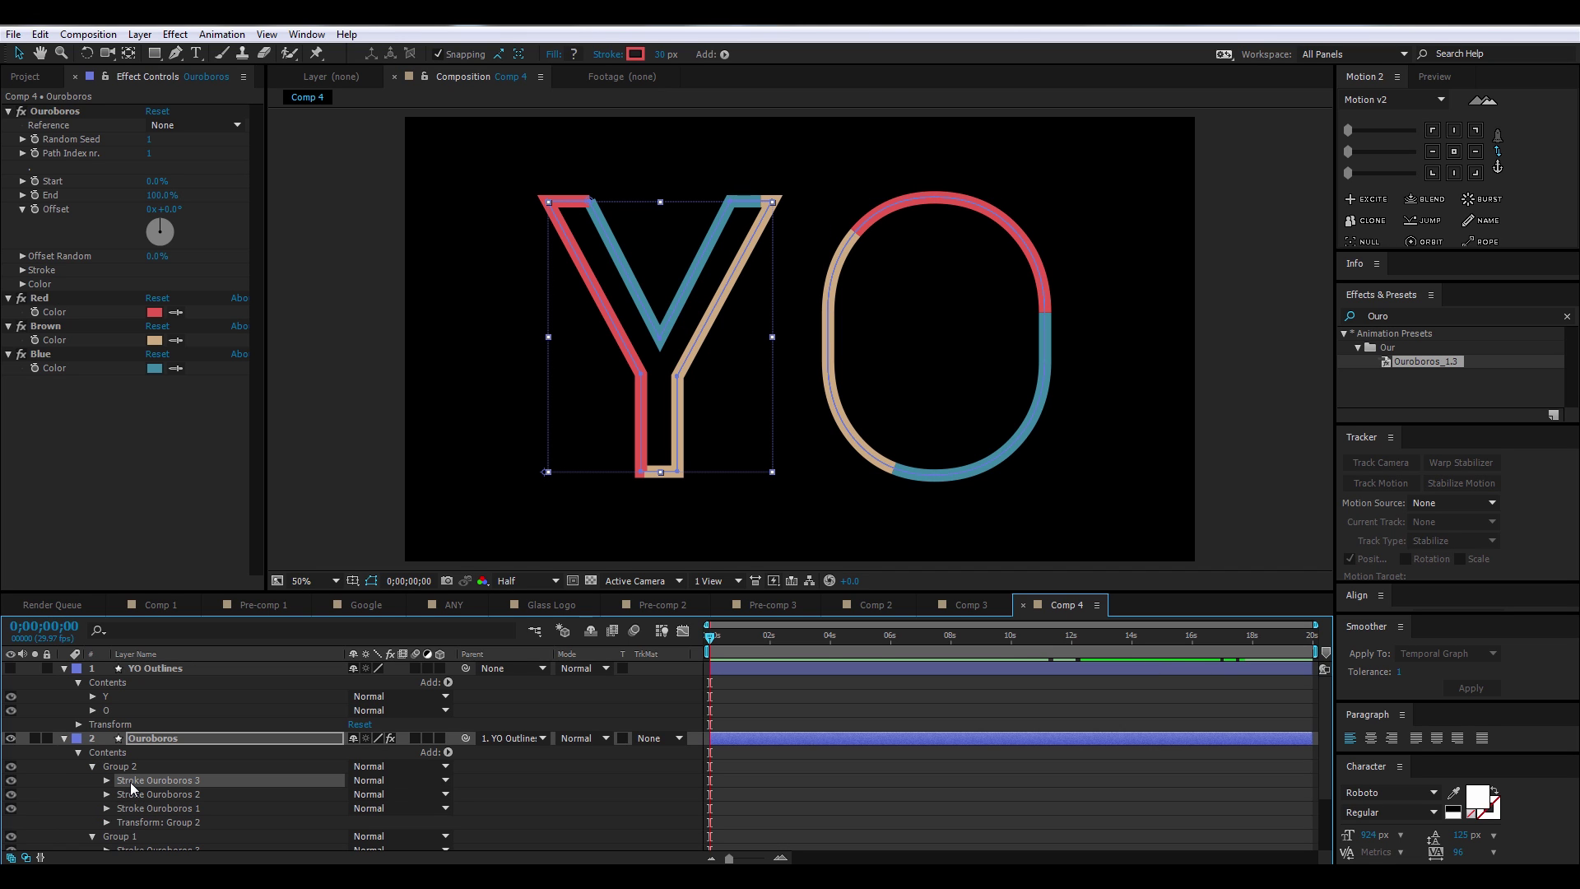
Collapse YO Outlines and select the Ouroboros layer to show its effect settings
left_click(227, 726)
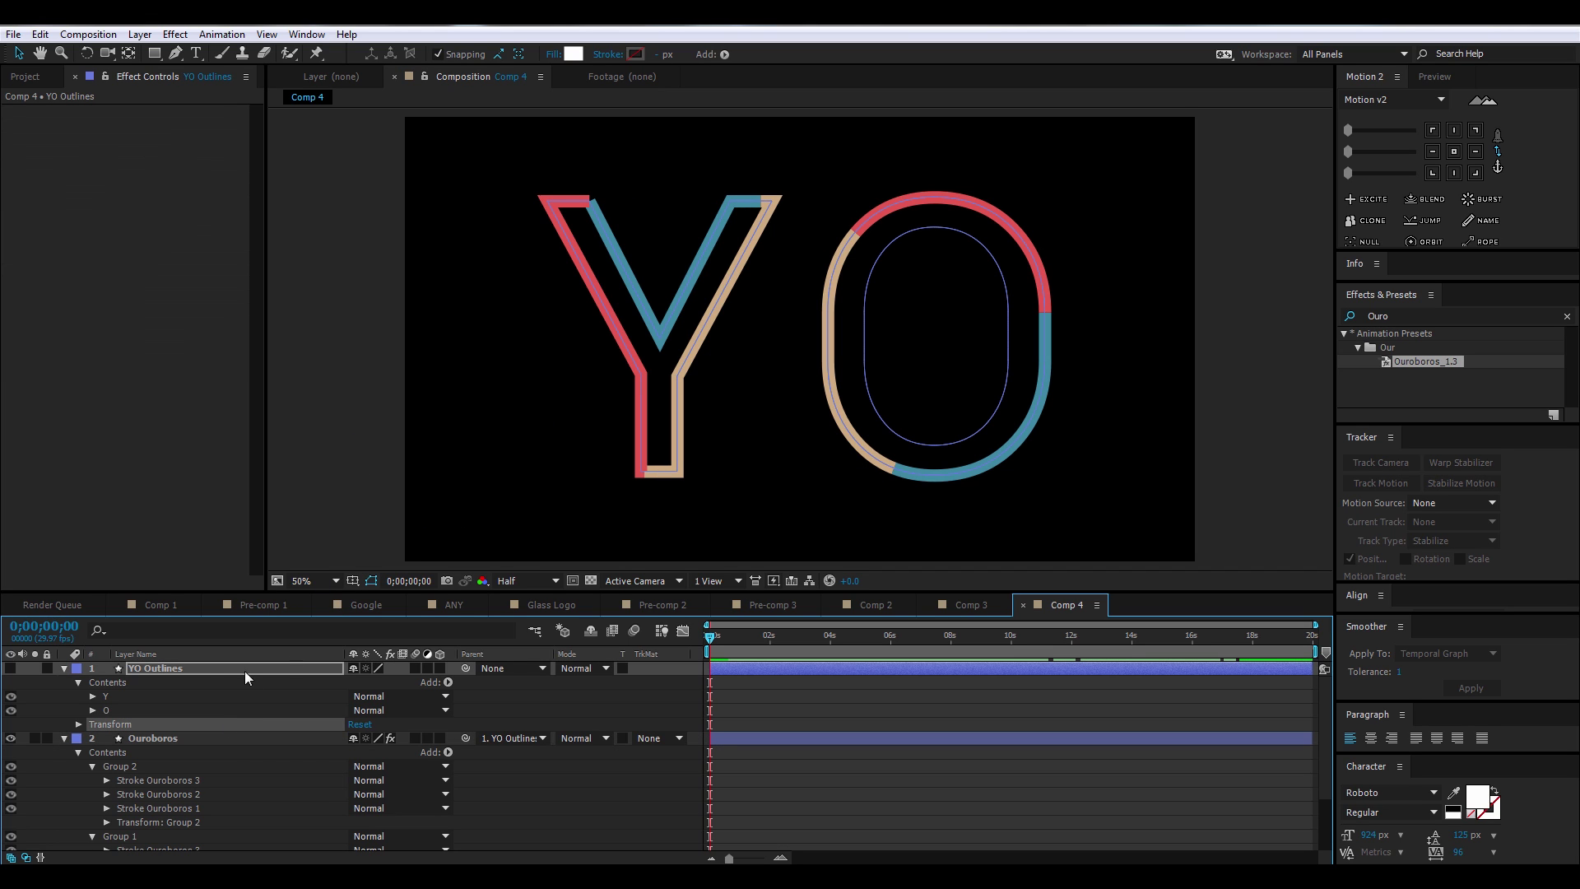
left_click(64, 670)
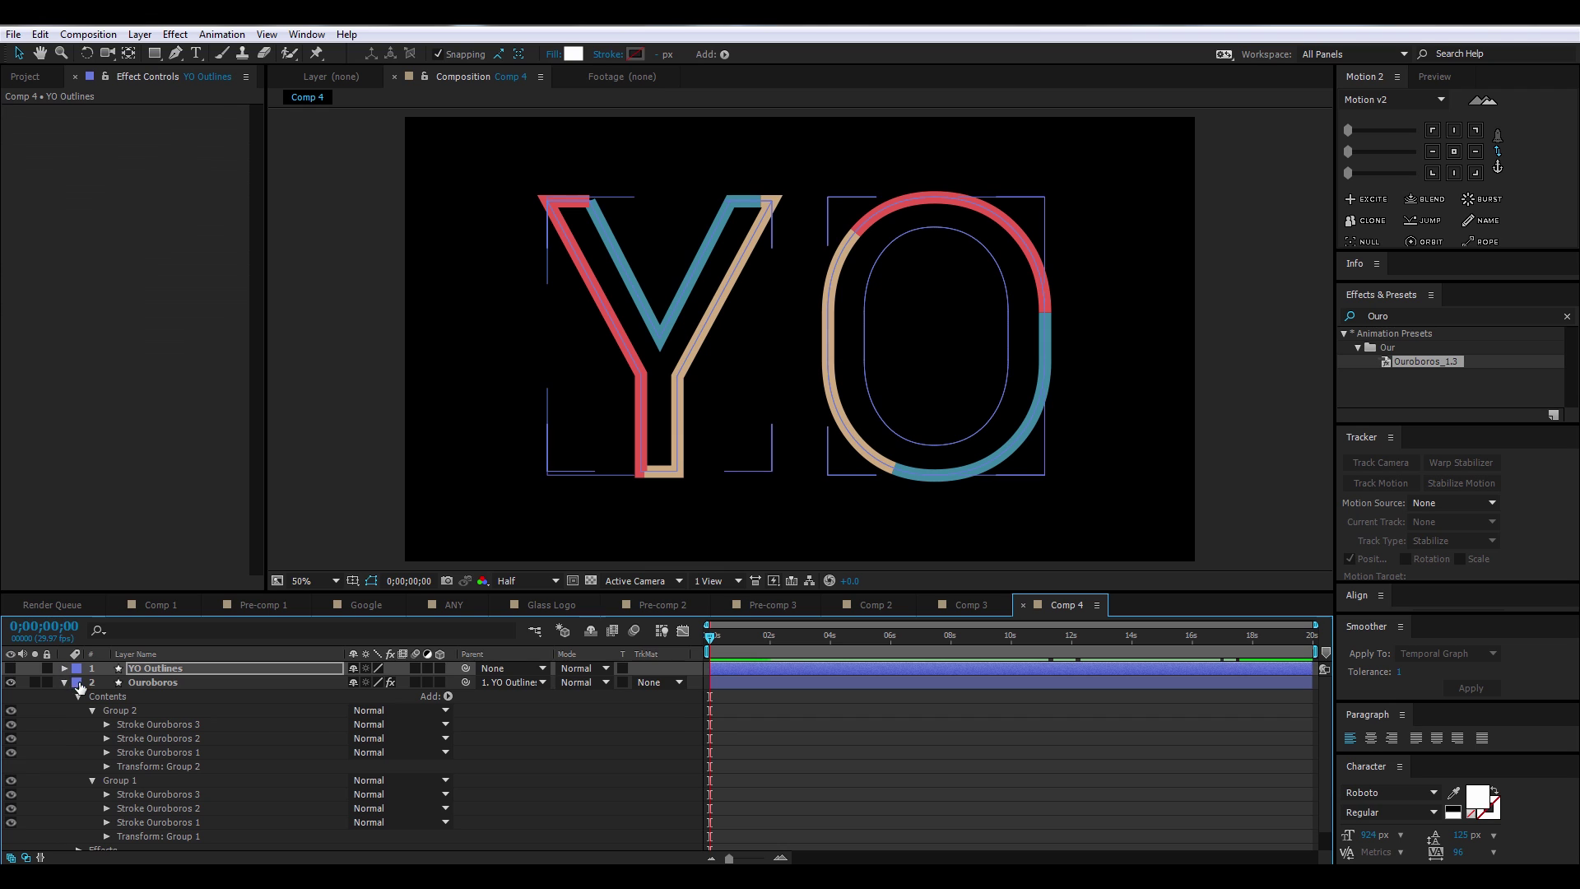
left_click(145, 681)
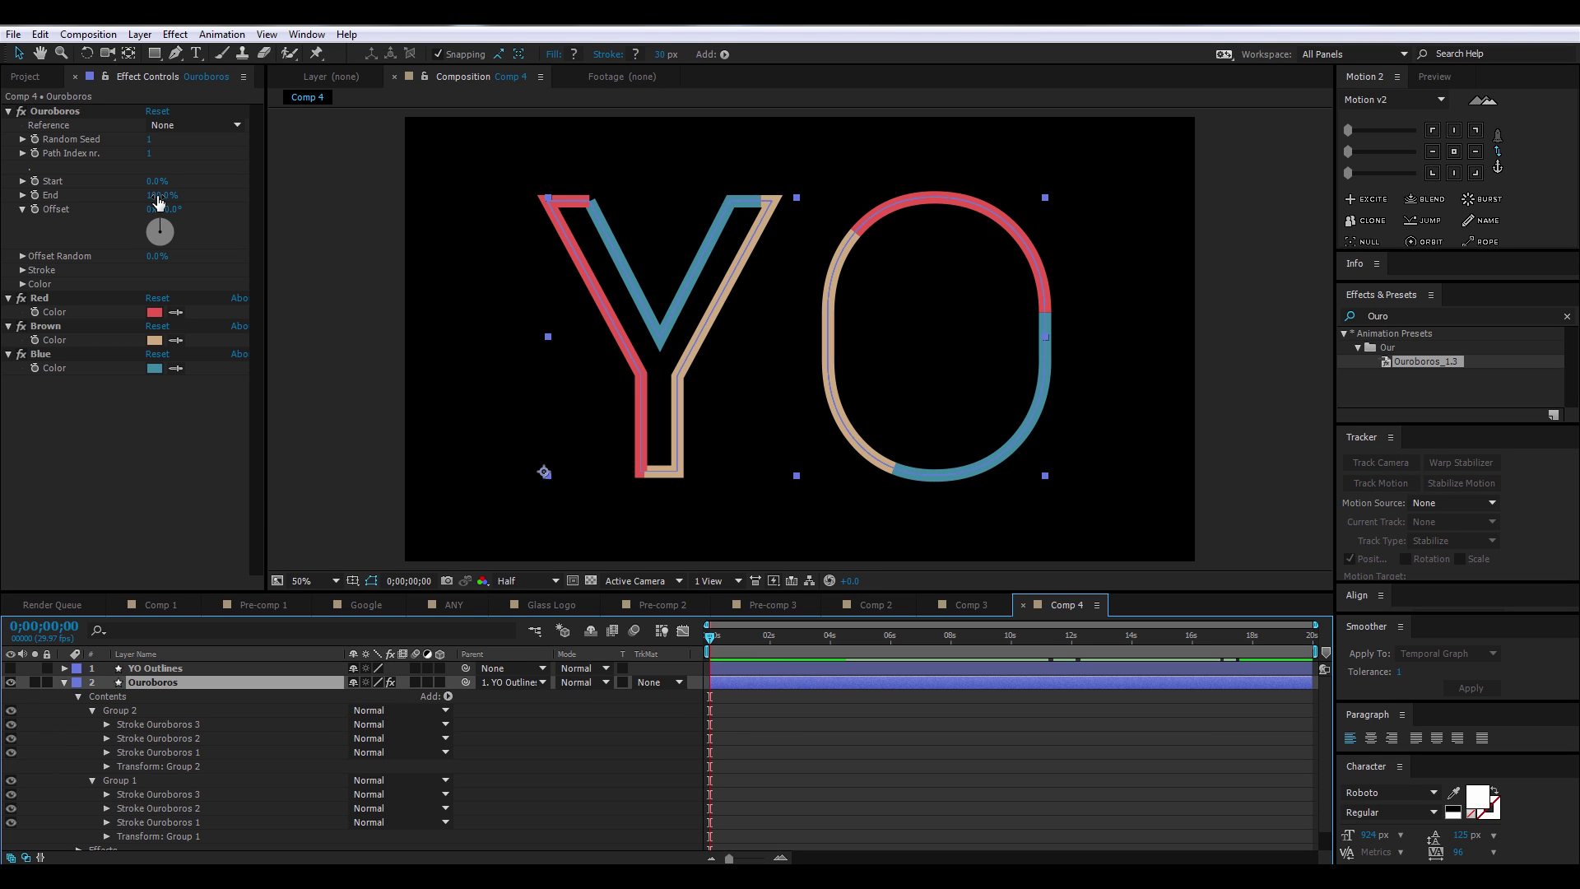
mouse_move(157, 195)
left_mouse_down()
mouse_move(85, 215)
mouse_move(91, 246)
mouse_move(393, 482)
left_mouse_up()
left_click(366, 581)
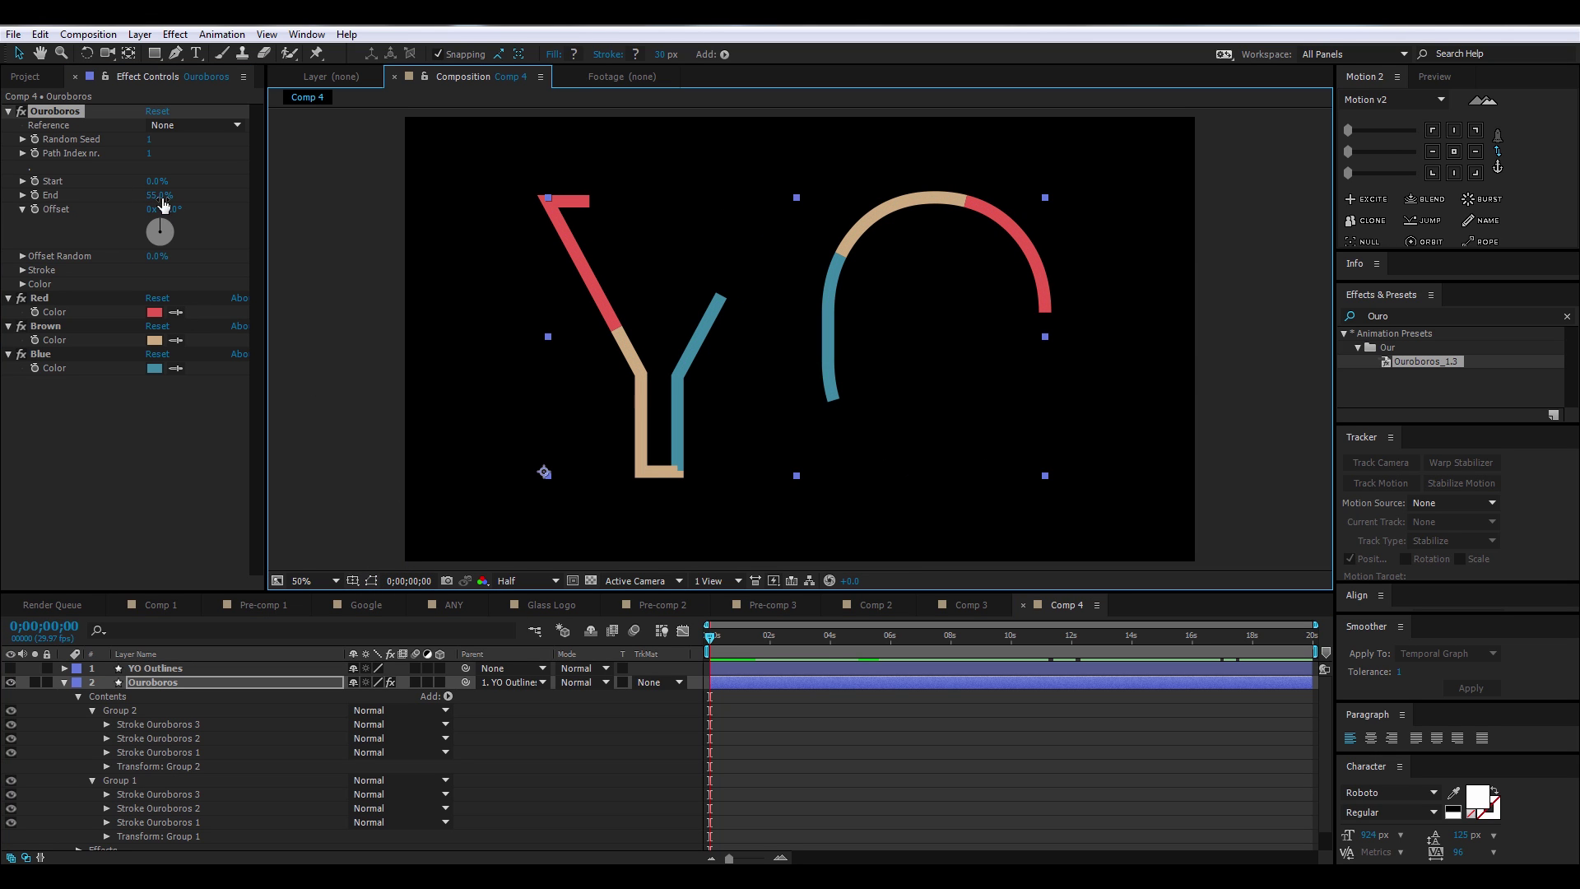
left_click_drag(161, 197, 244, 203)
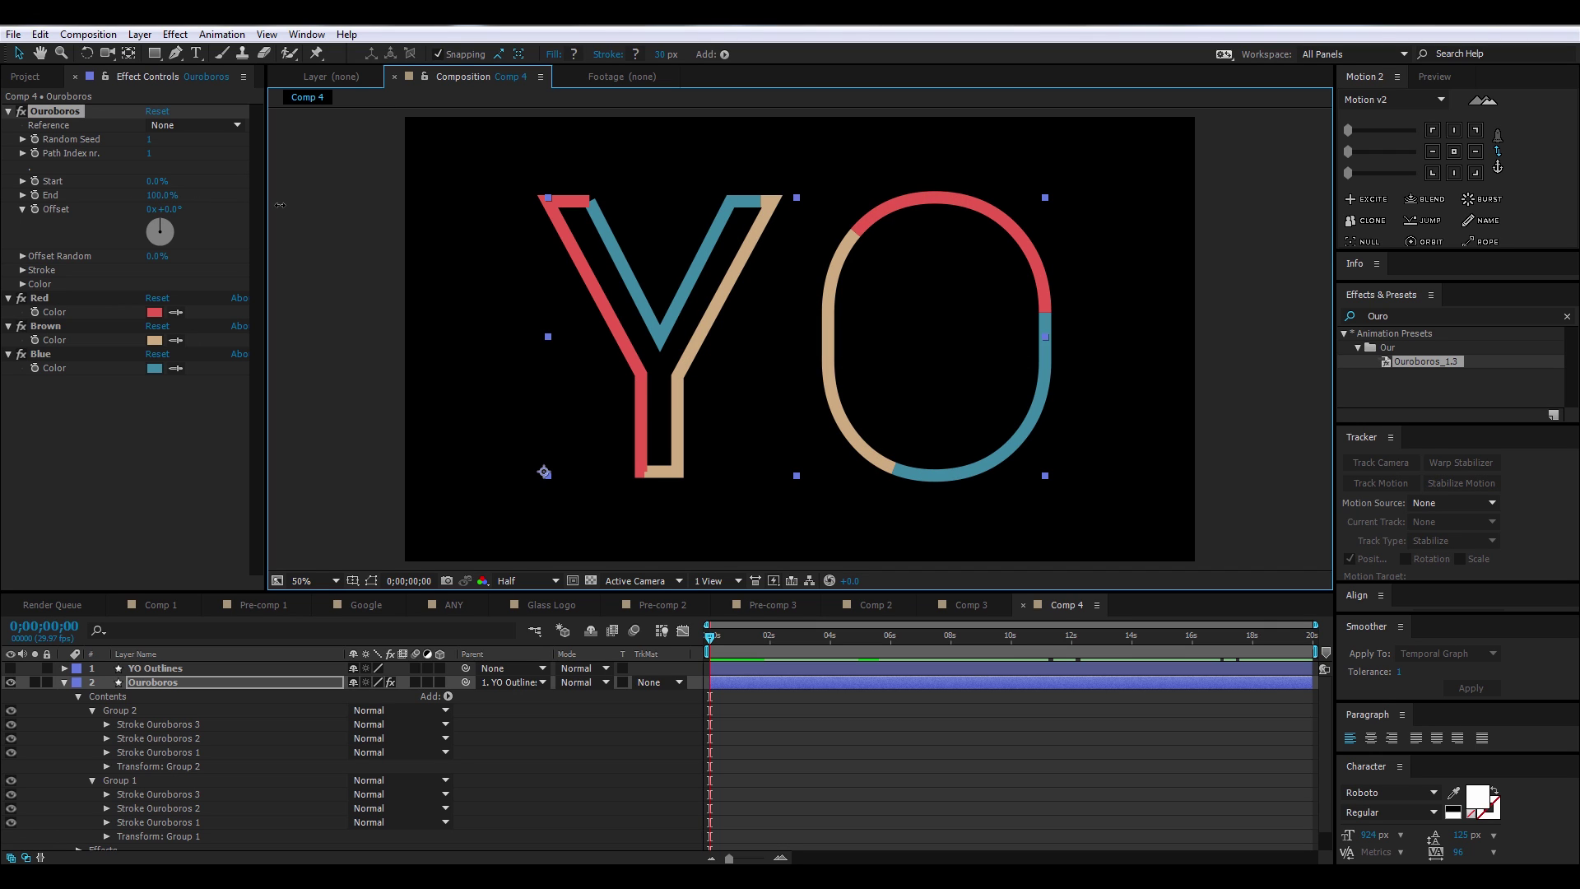
left_click(230, 226)
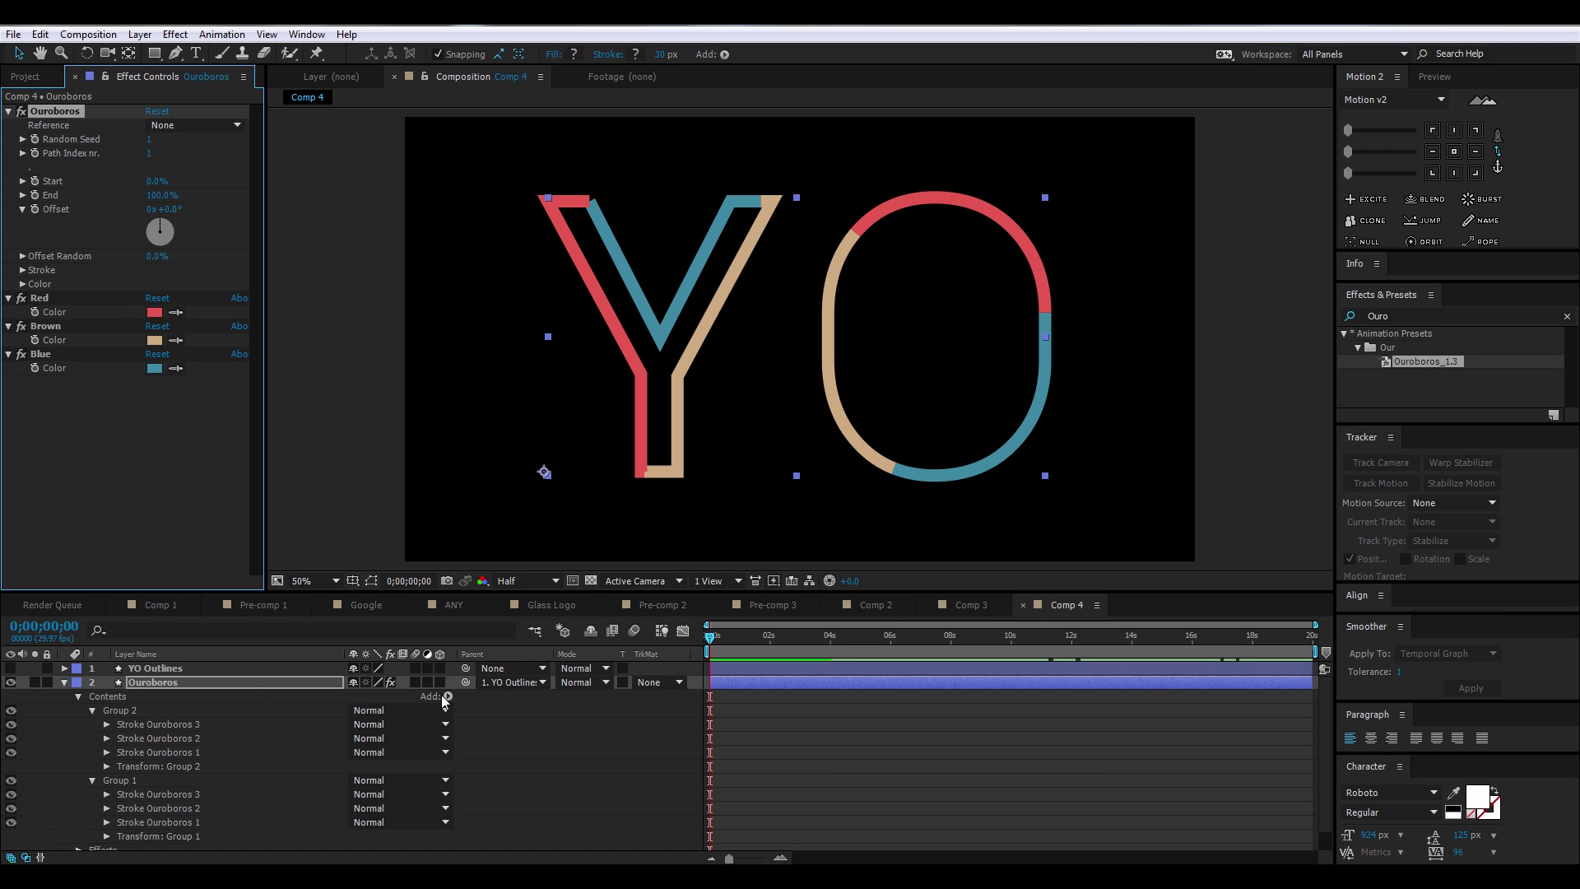
Add Offset Paths to the Ouroboros layer's contents with Amount 35
left_click(473, 703)
left_click(466, 705)
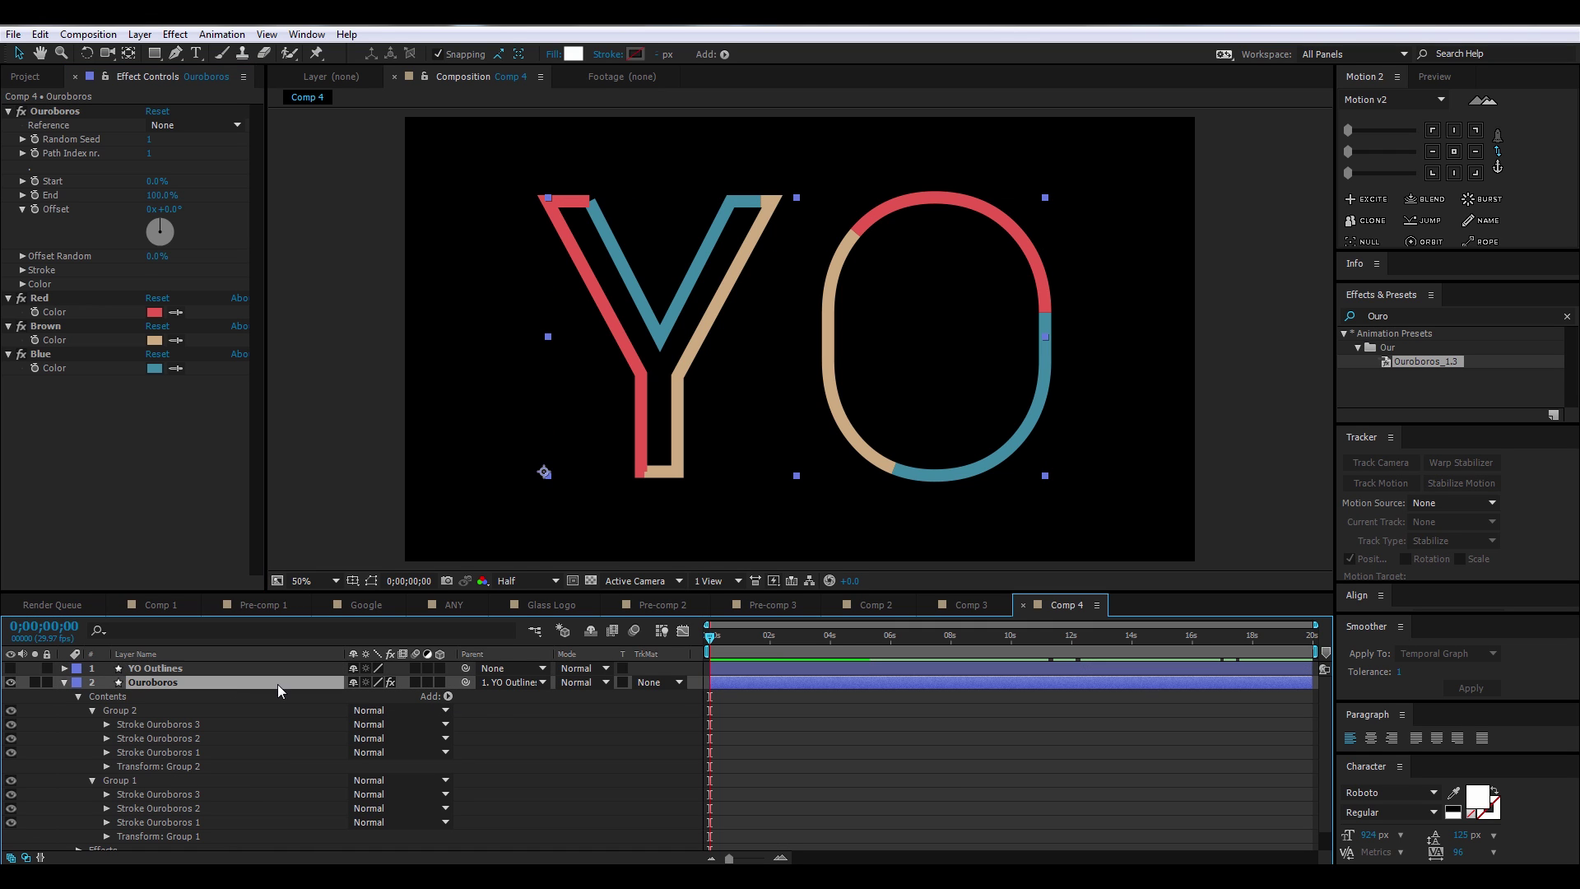
left_click(448, 698)
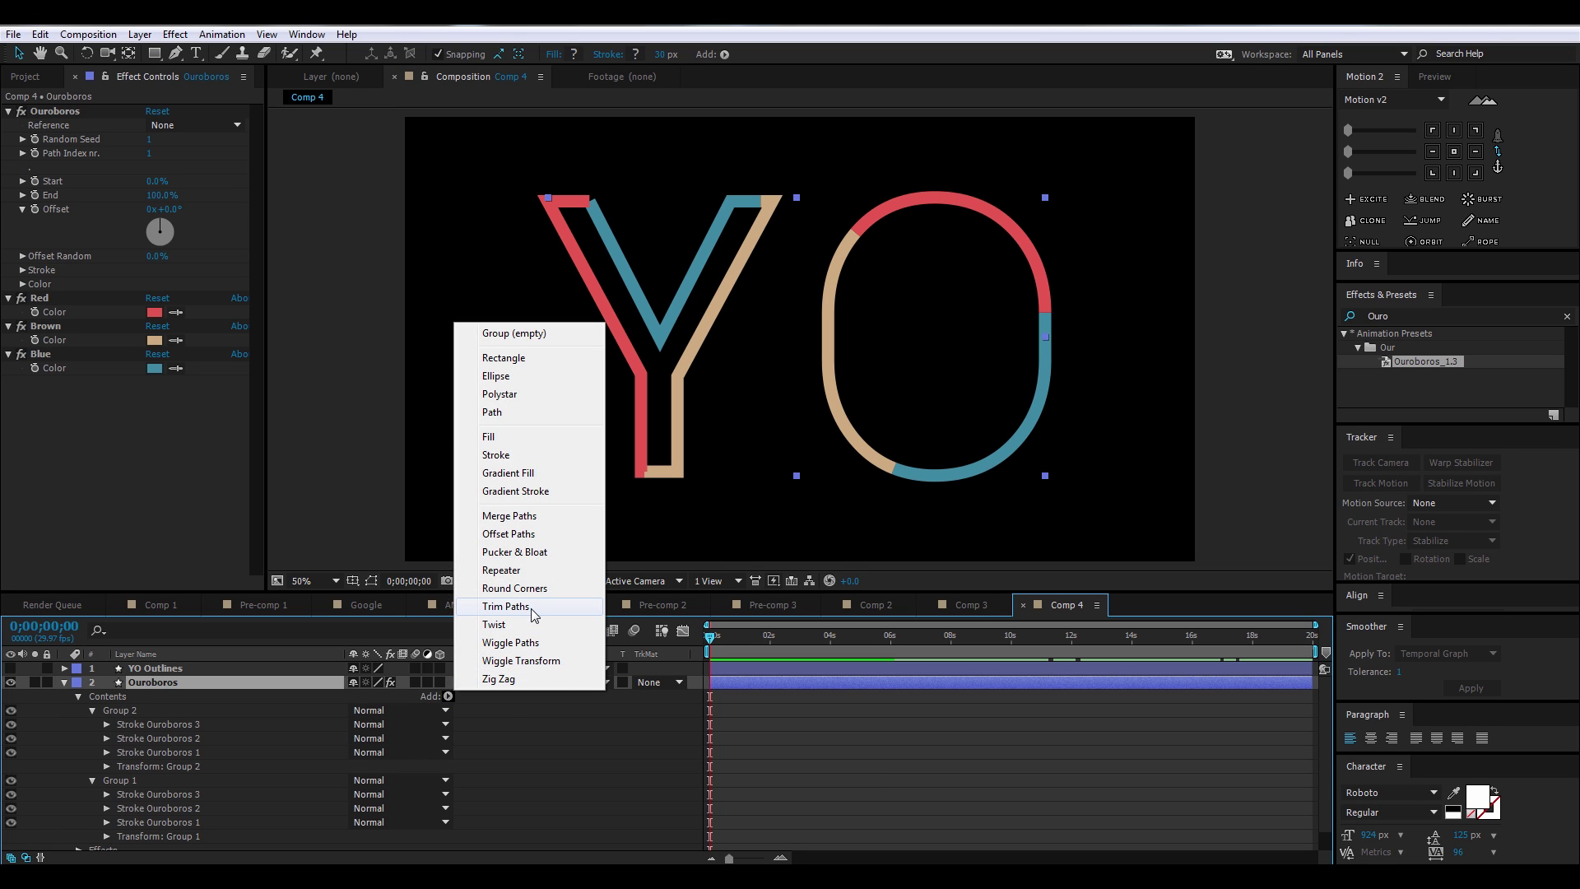
left_click(521, 535)
scroll(288, 784, "down", 1)
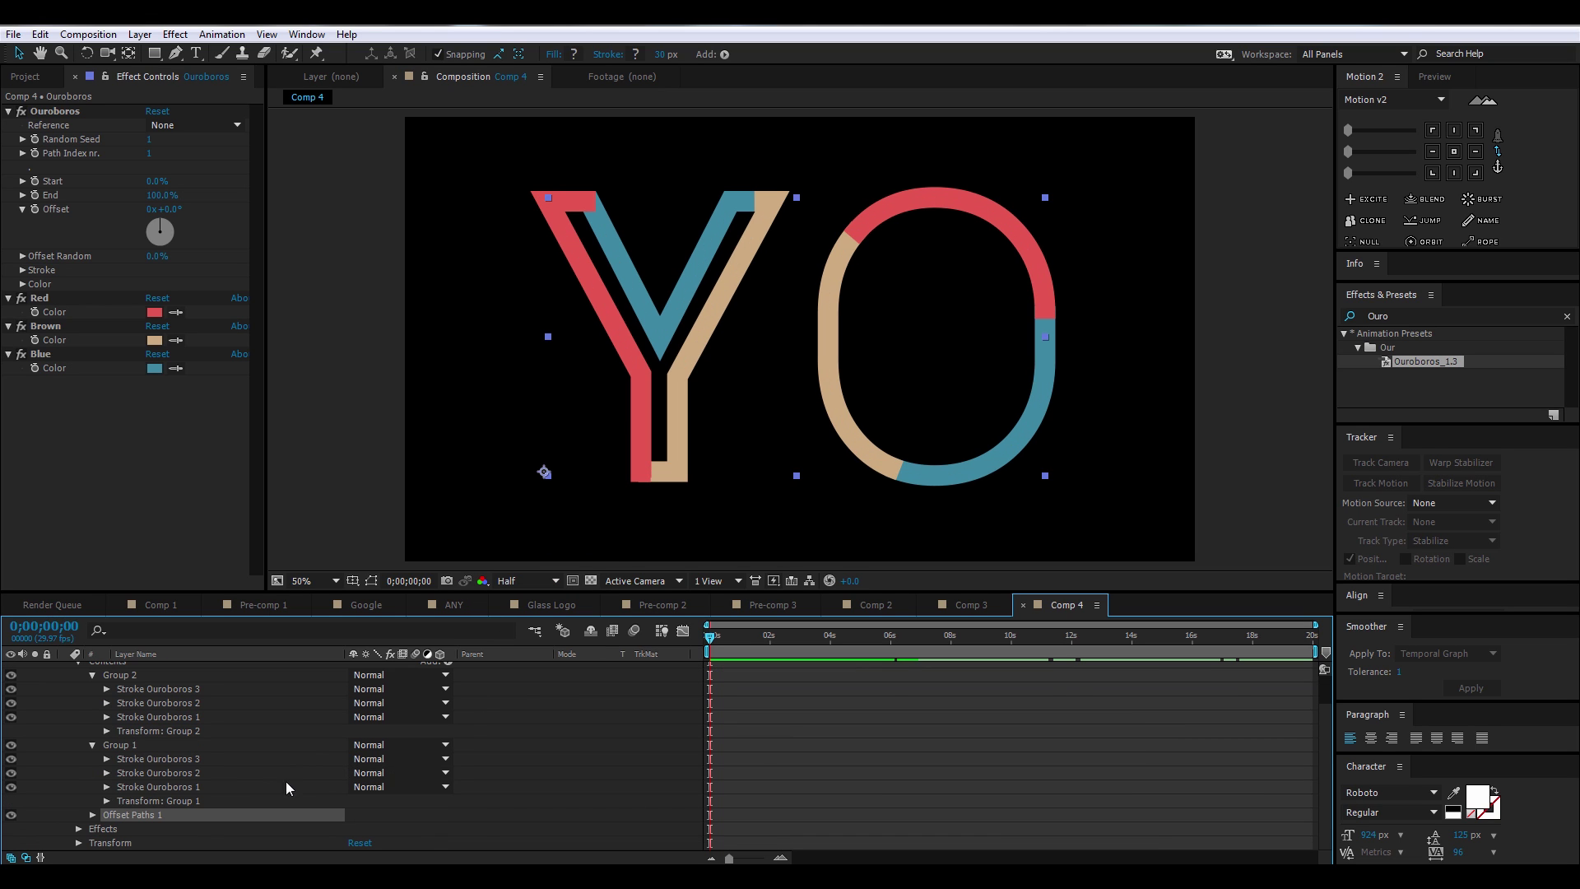
left_click(92, 815)
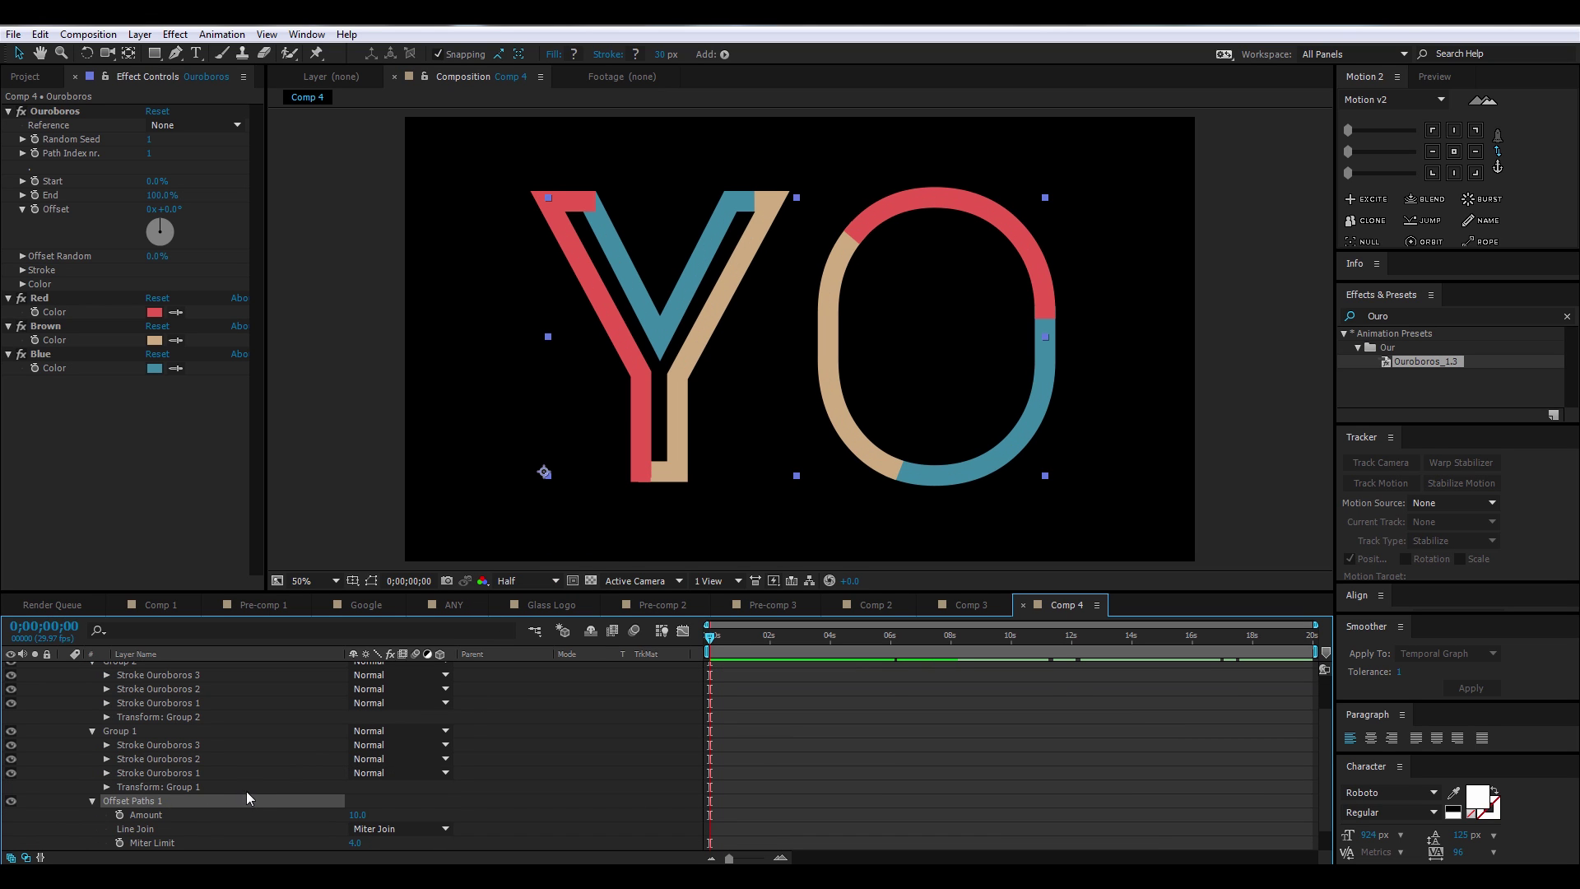
scroll(258, 797, "down", 1)
left_click_drag(358, 787, 383, 785)
left_click_drag(368, 788, 383, 789)
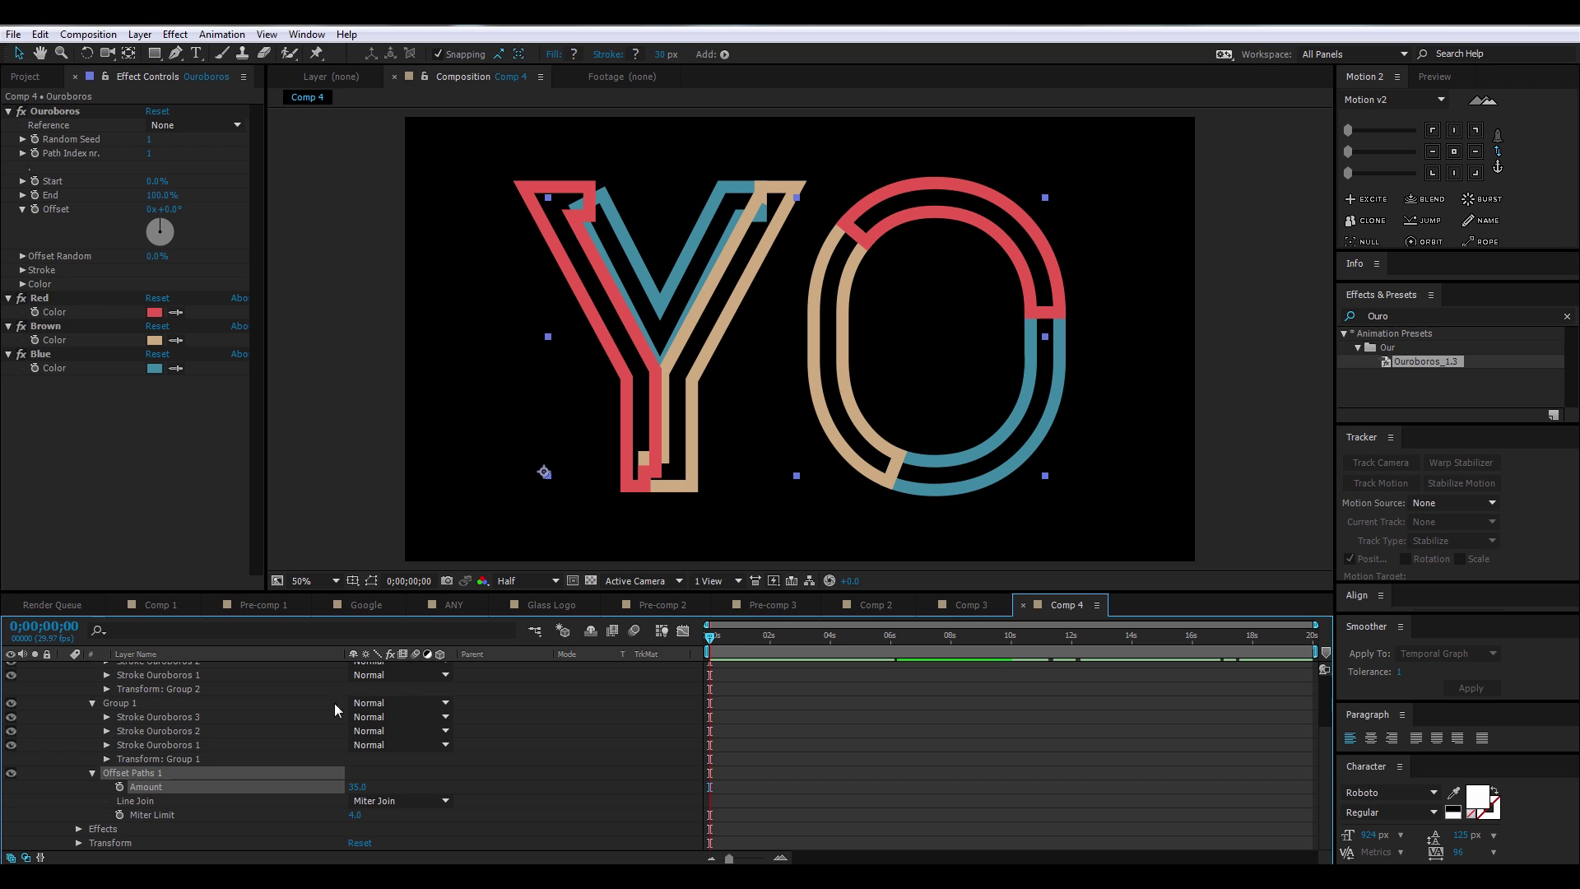
scroll(190, 758, "up", 3)
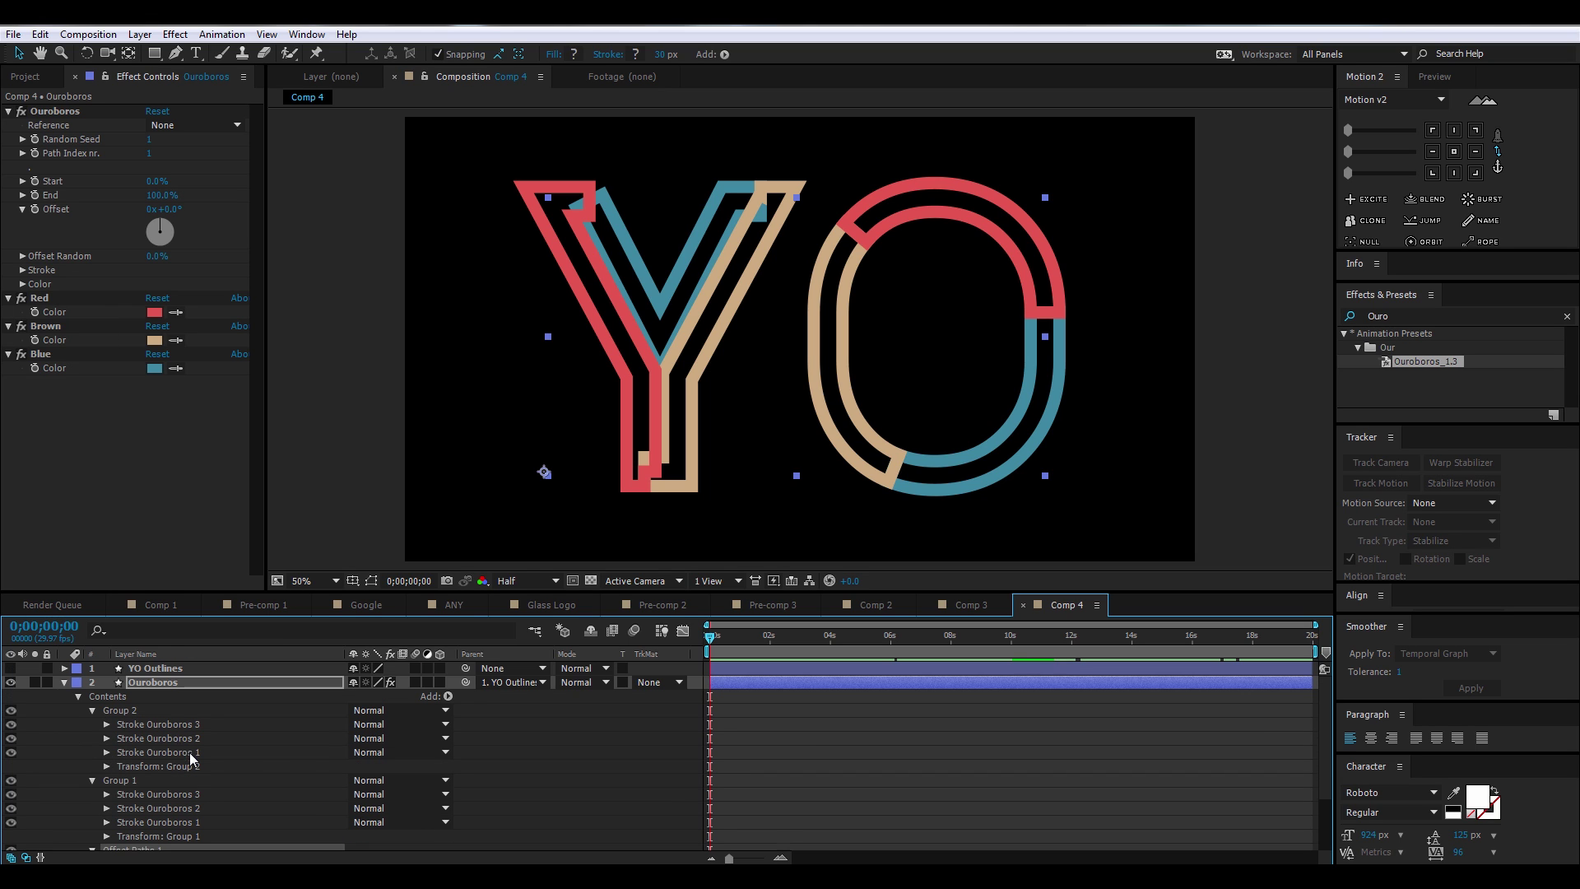
Set the Ouroboros stroke Width to 6 px
left_click(148, 683)
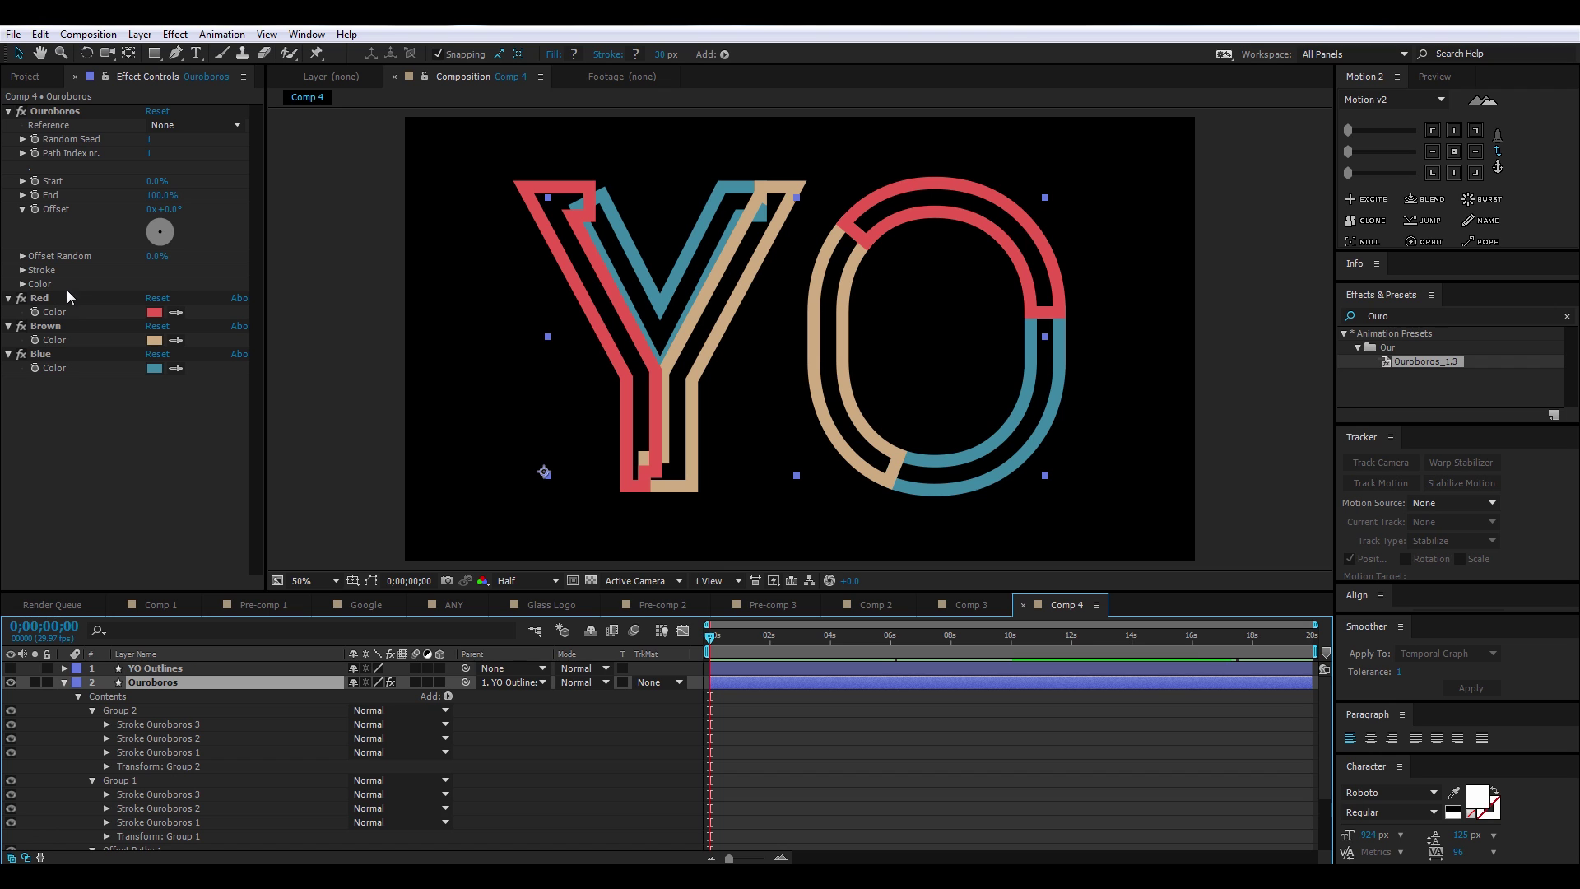
left_click(22, 270)
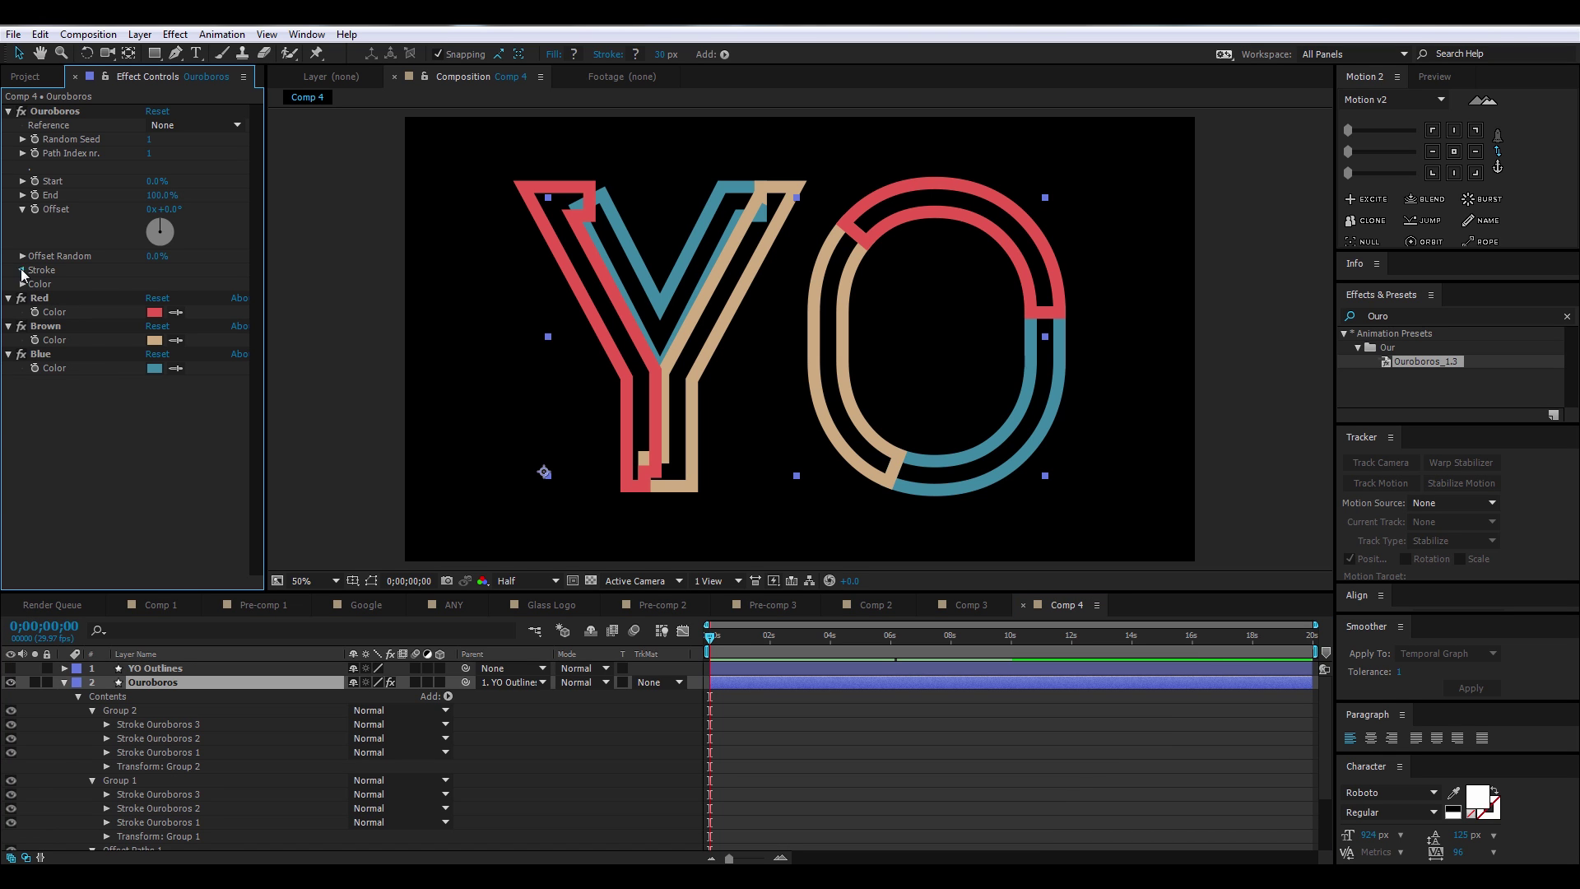
left_click_drag(155, 289, 135, 298)
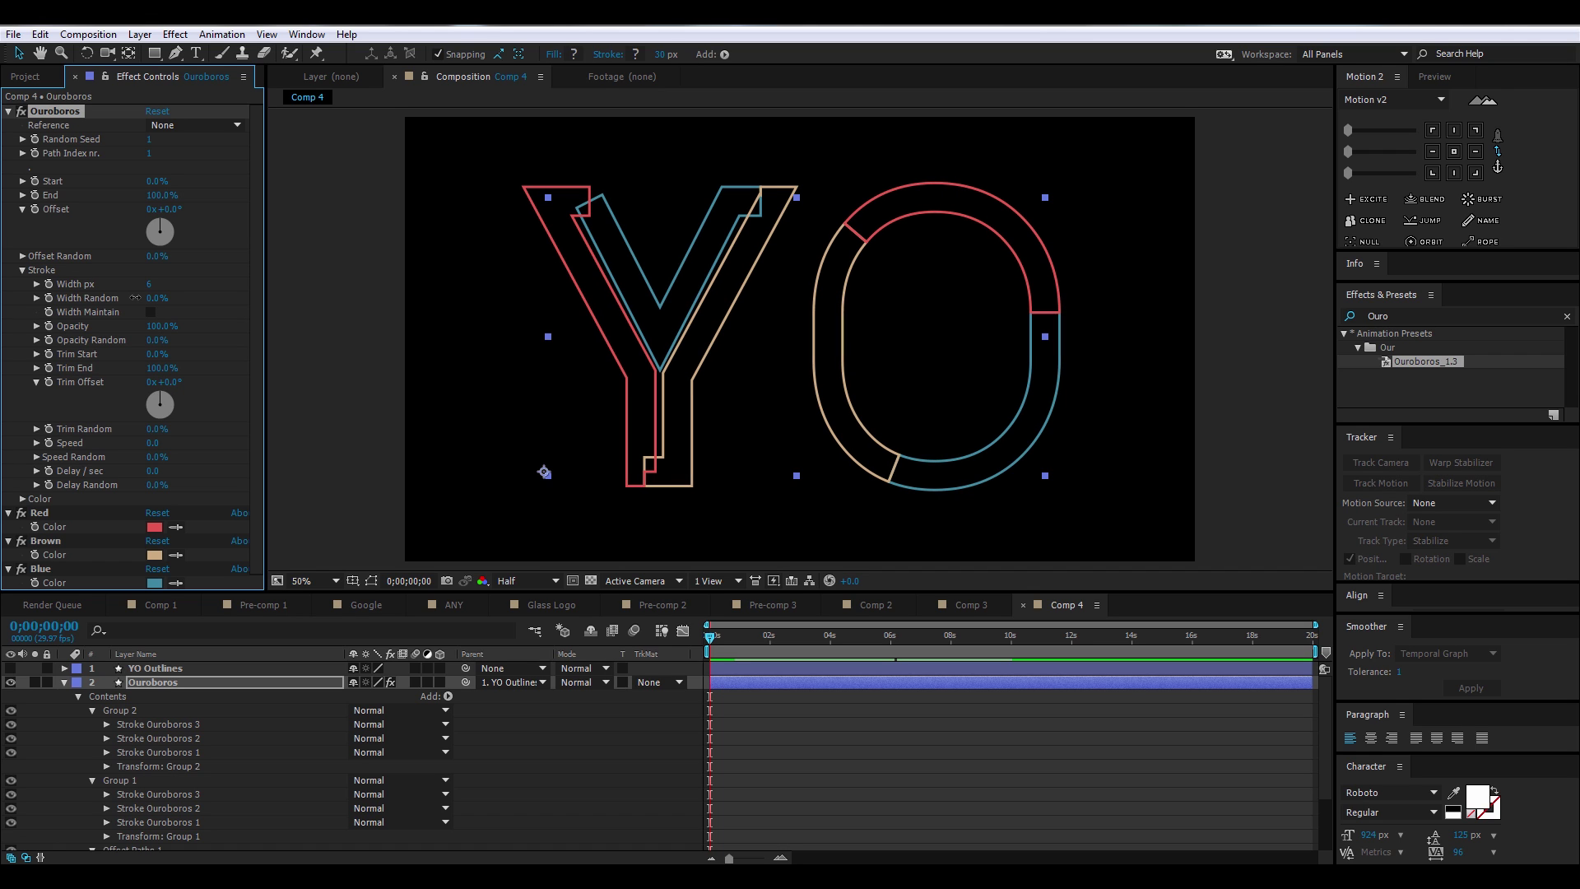
Set the Offset Paths Line Join to Round Join and scrub Trim Offset to rotate the colours
scroll(288, 744, "down", 1)
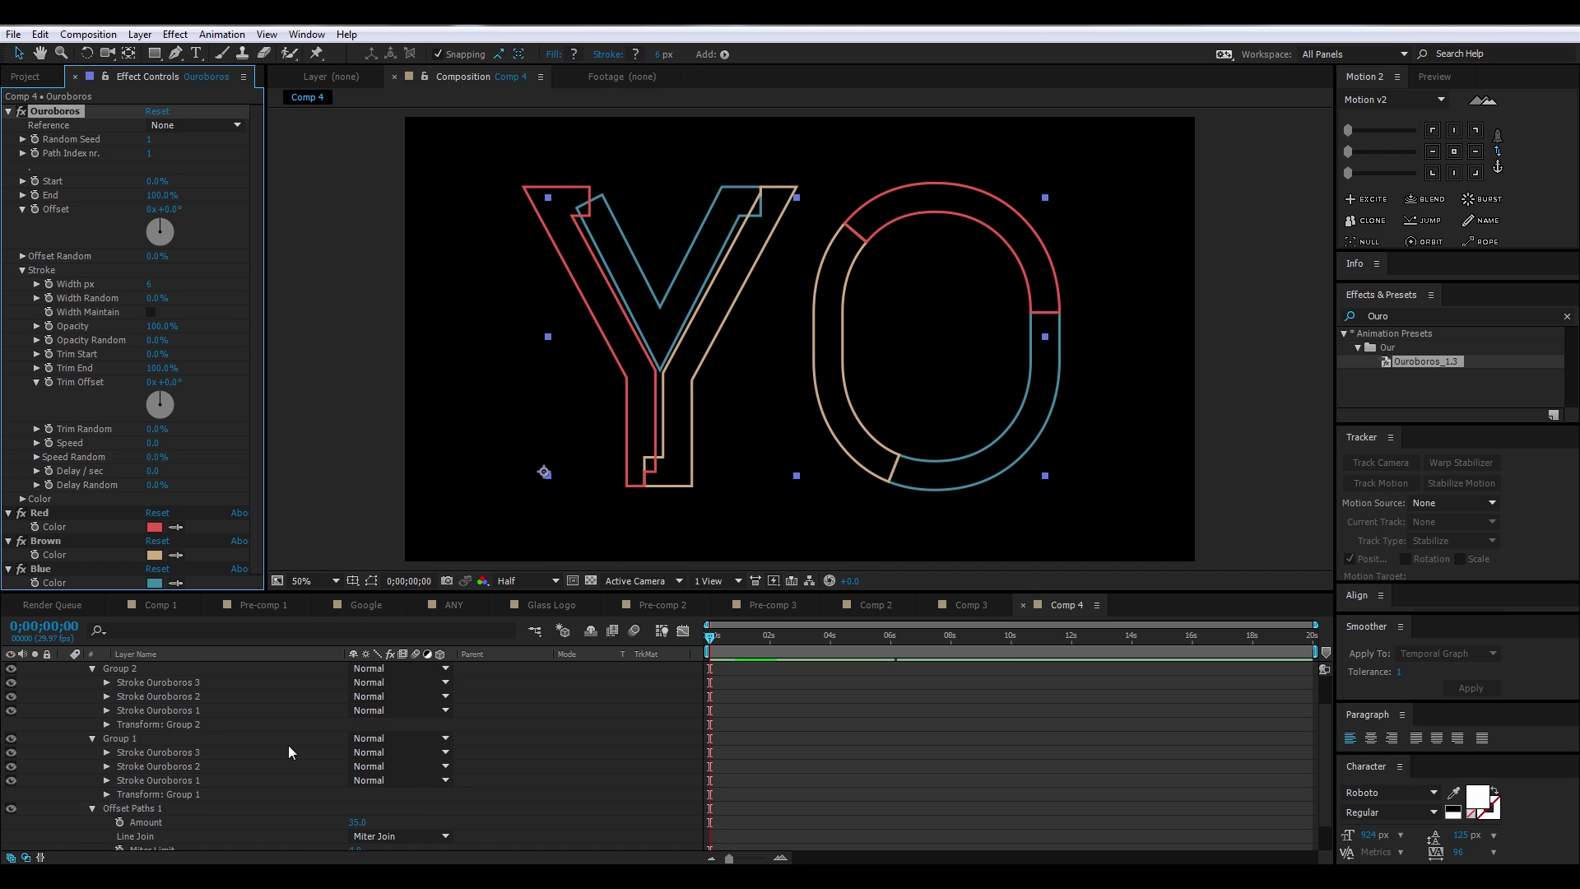
scroll(288, 744, "down", 1)
left_click(400, 801)
left_click(384, 766)
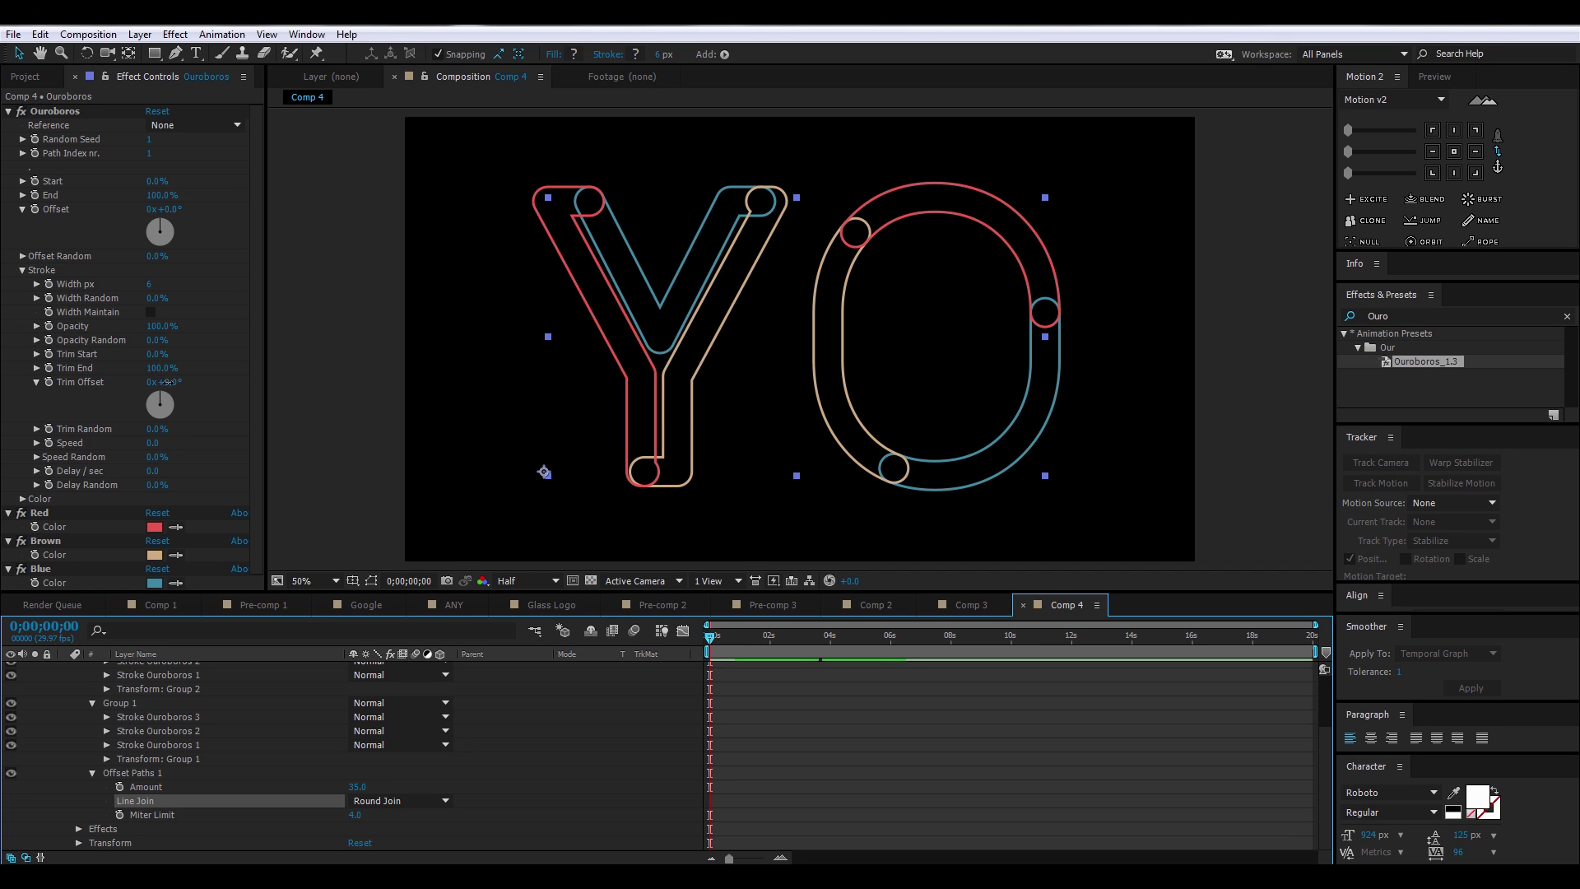
mouse_move(169, 383)
left_mouse_down()
mouse_move(579, 413)
mouse_move(334, 395)
mouse_move(833, 391)
mouse_move(415, 397)
left_mouse_up()
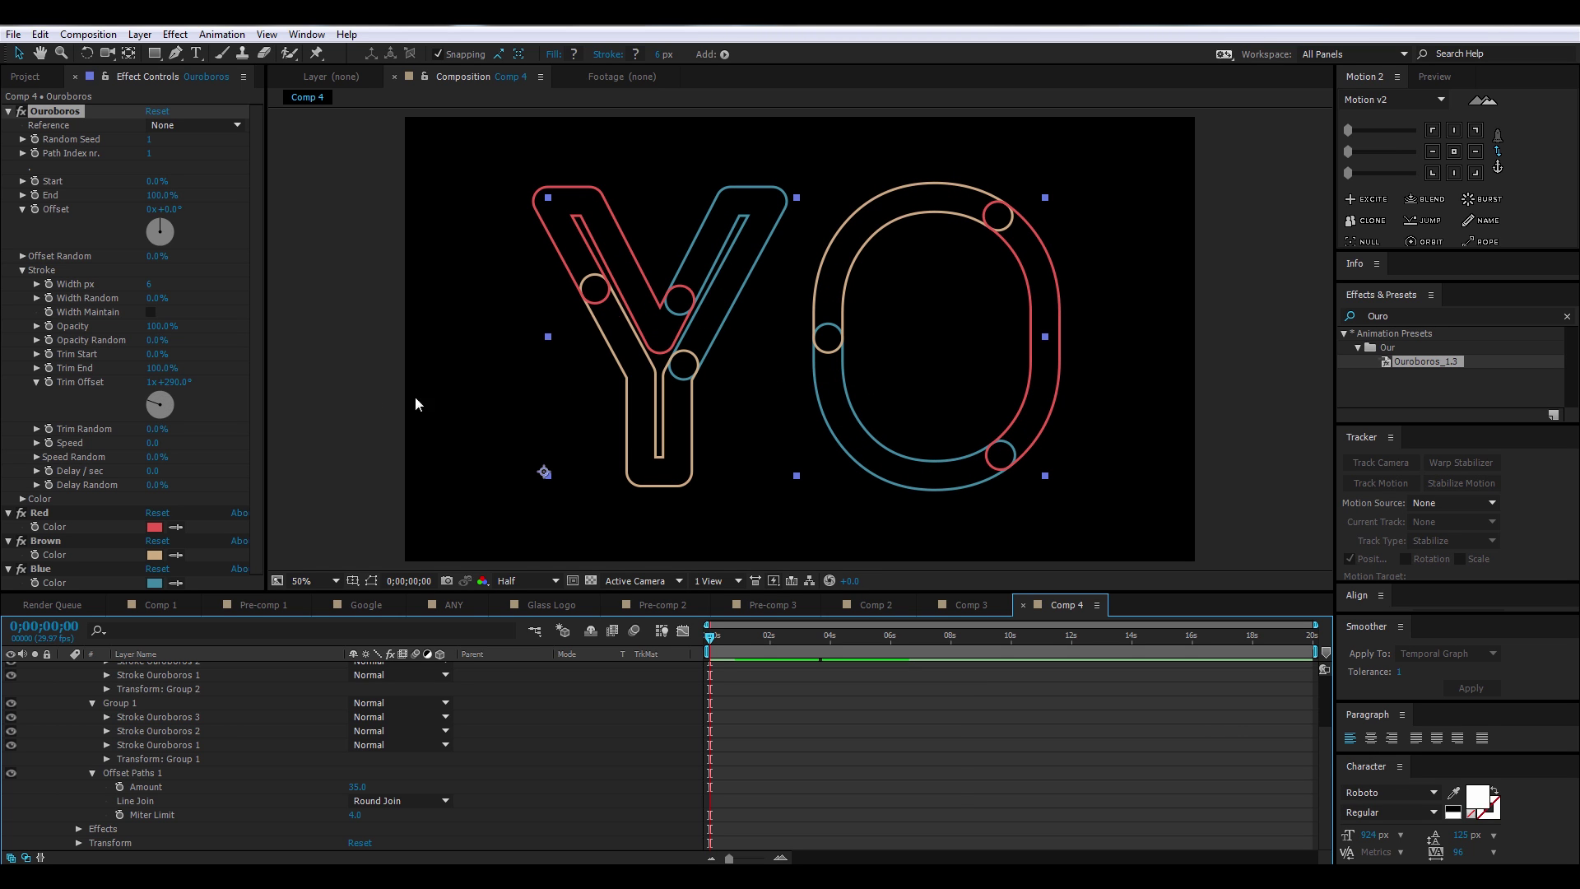
Give Trim Offset the expression time*25 and preview the loop, ending at 7 seconds
left_click(71, 402)
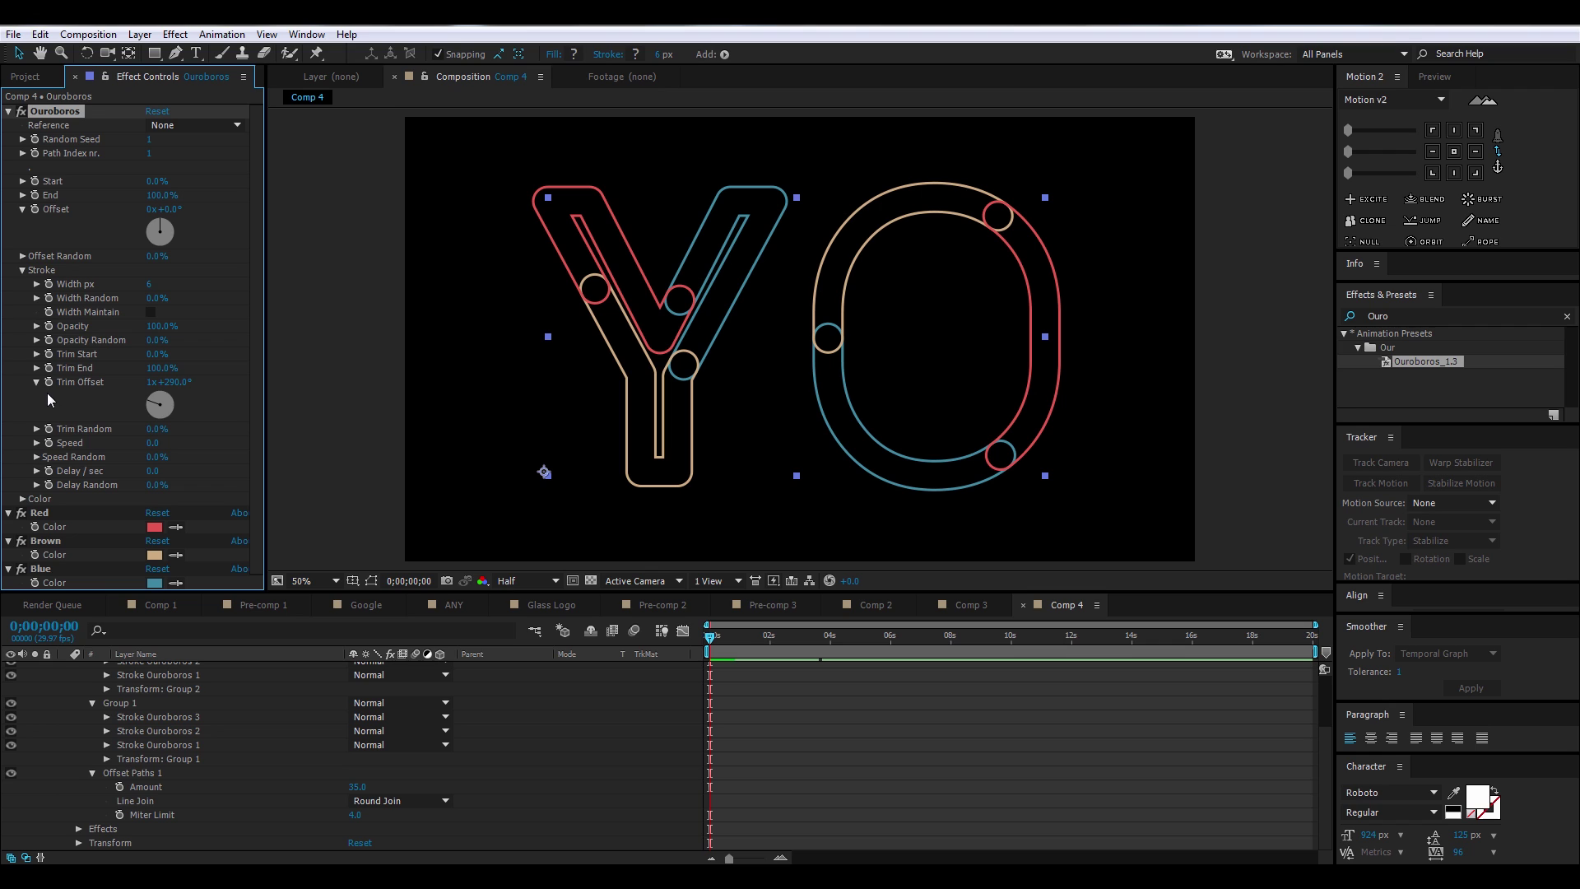
left_click(49, 383, "alt")
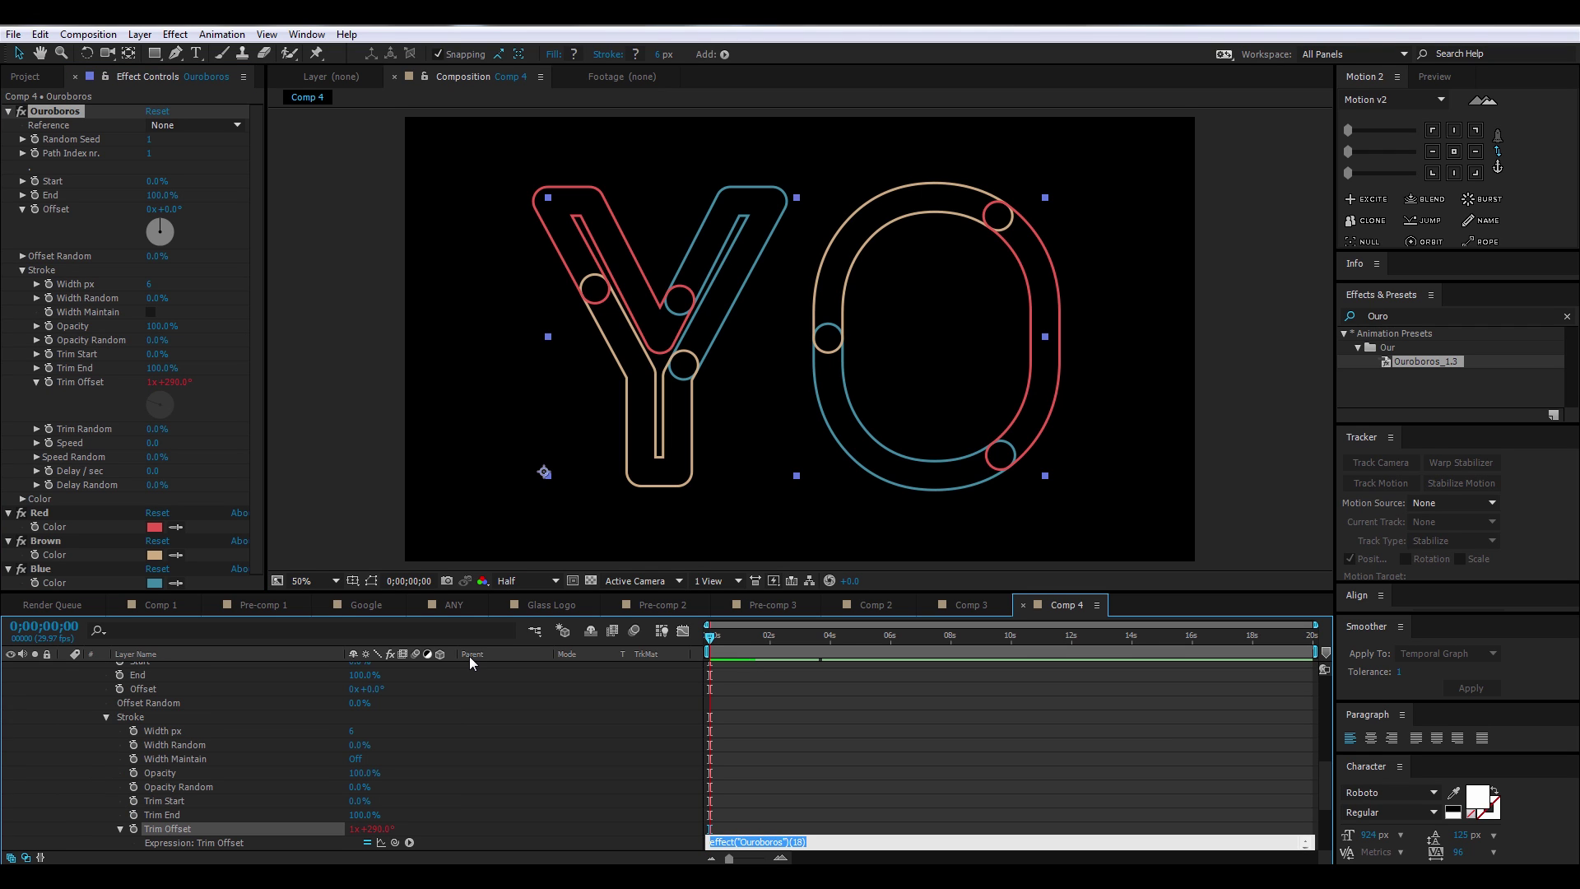
type("time*25")
left_click(735, 753)
left_click_drag(731, 635, 921, 635)
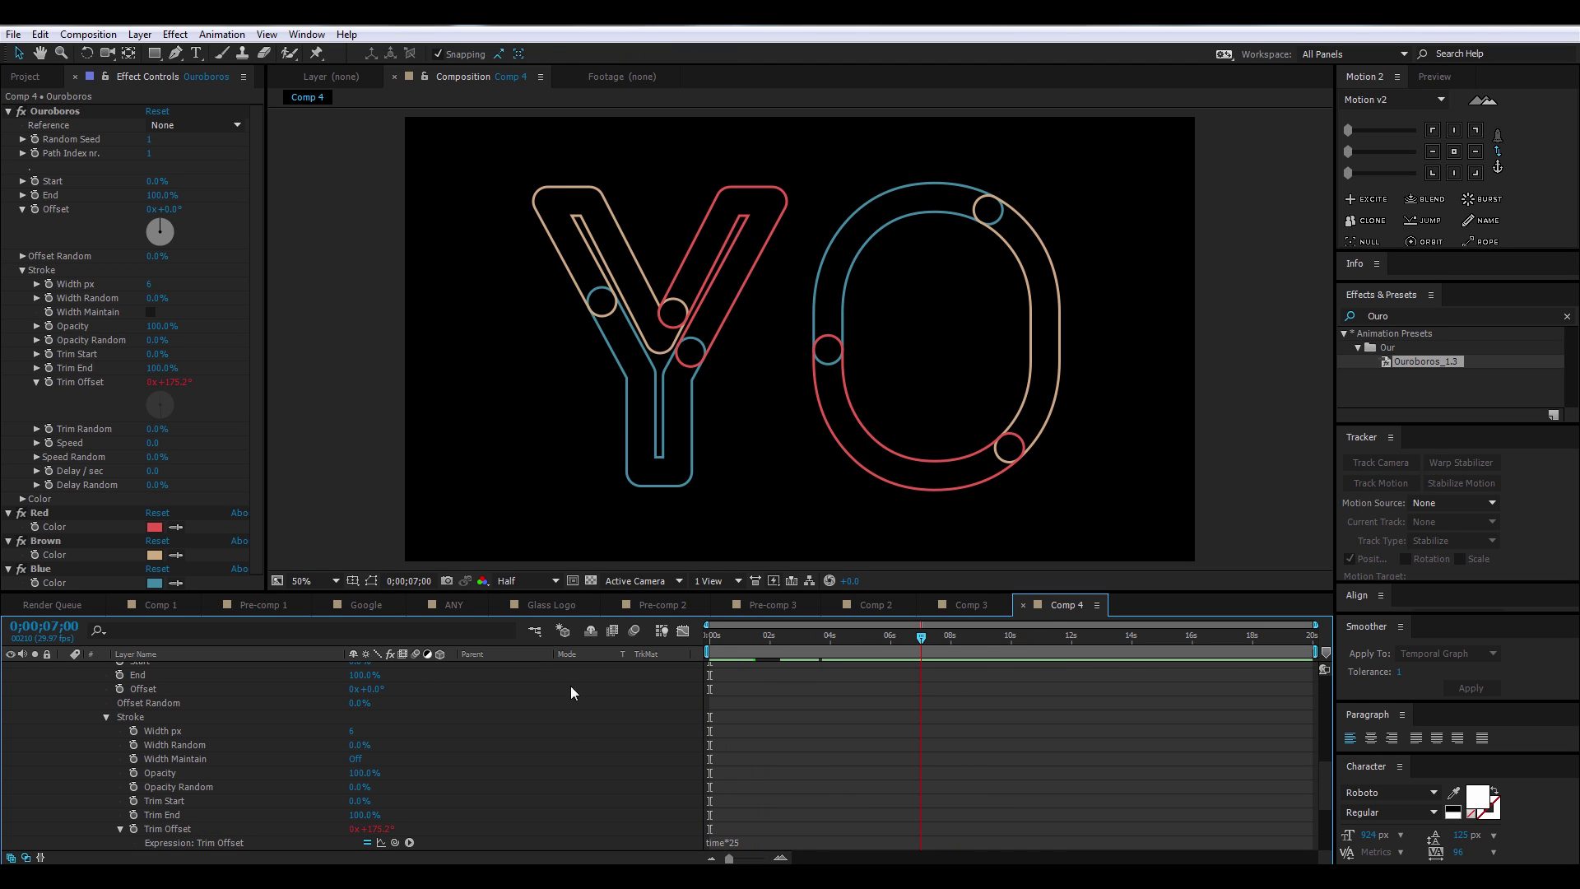
left_click(570, 684)
Add Round Corners to the Ouroboros contents and raise its Radius to 590
scroll(420, 751, "up", 5)
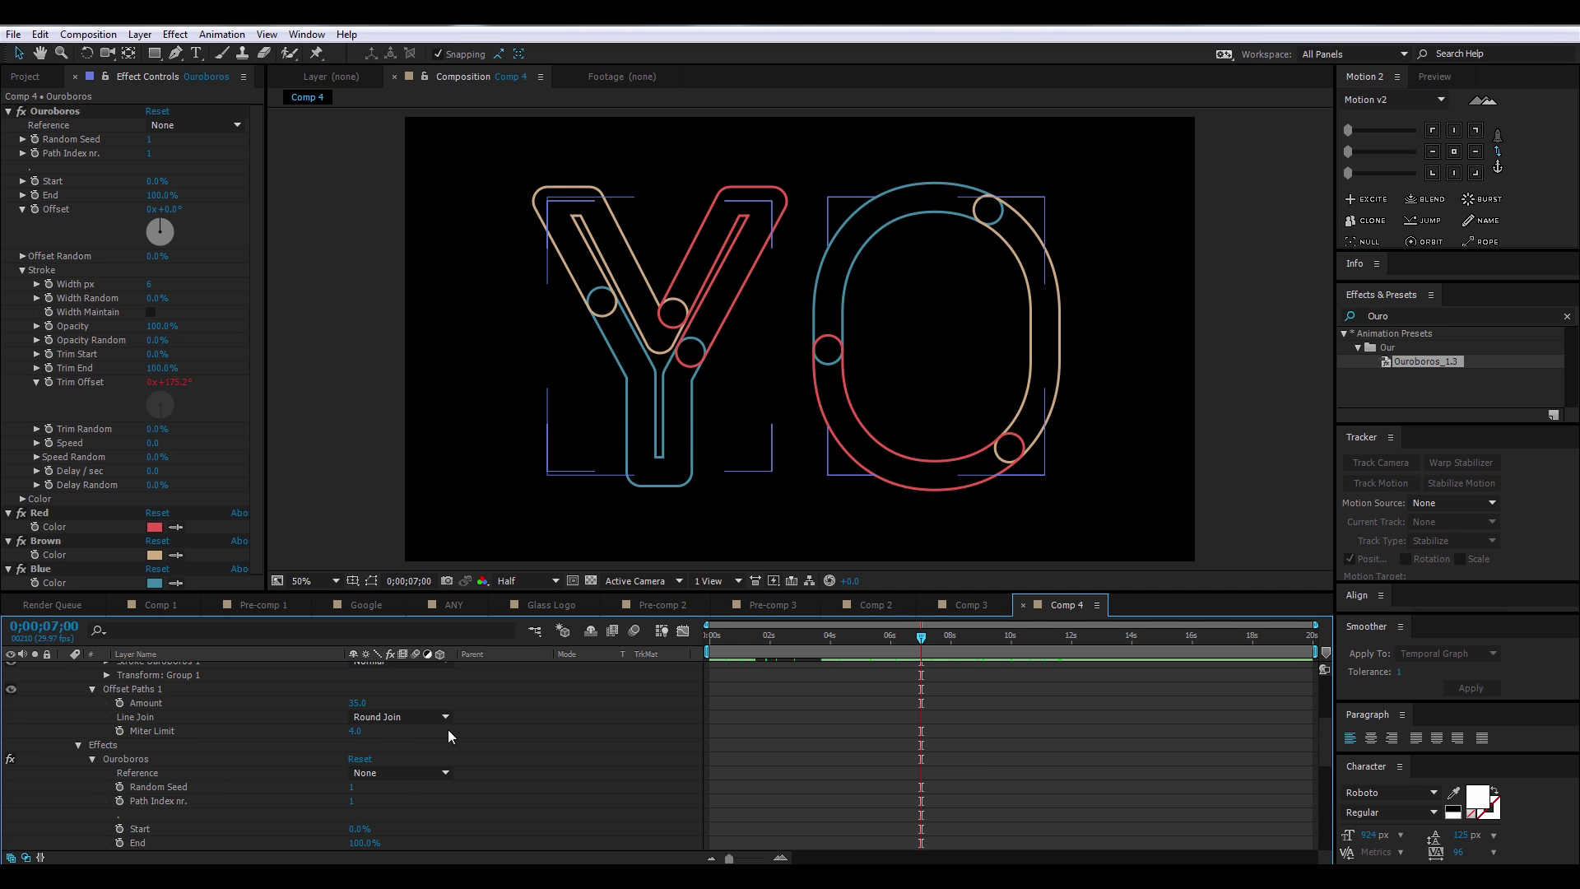
scroll(447, 729, "up", 10)
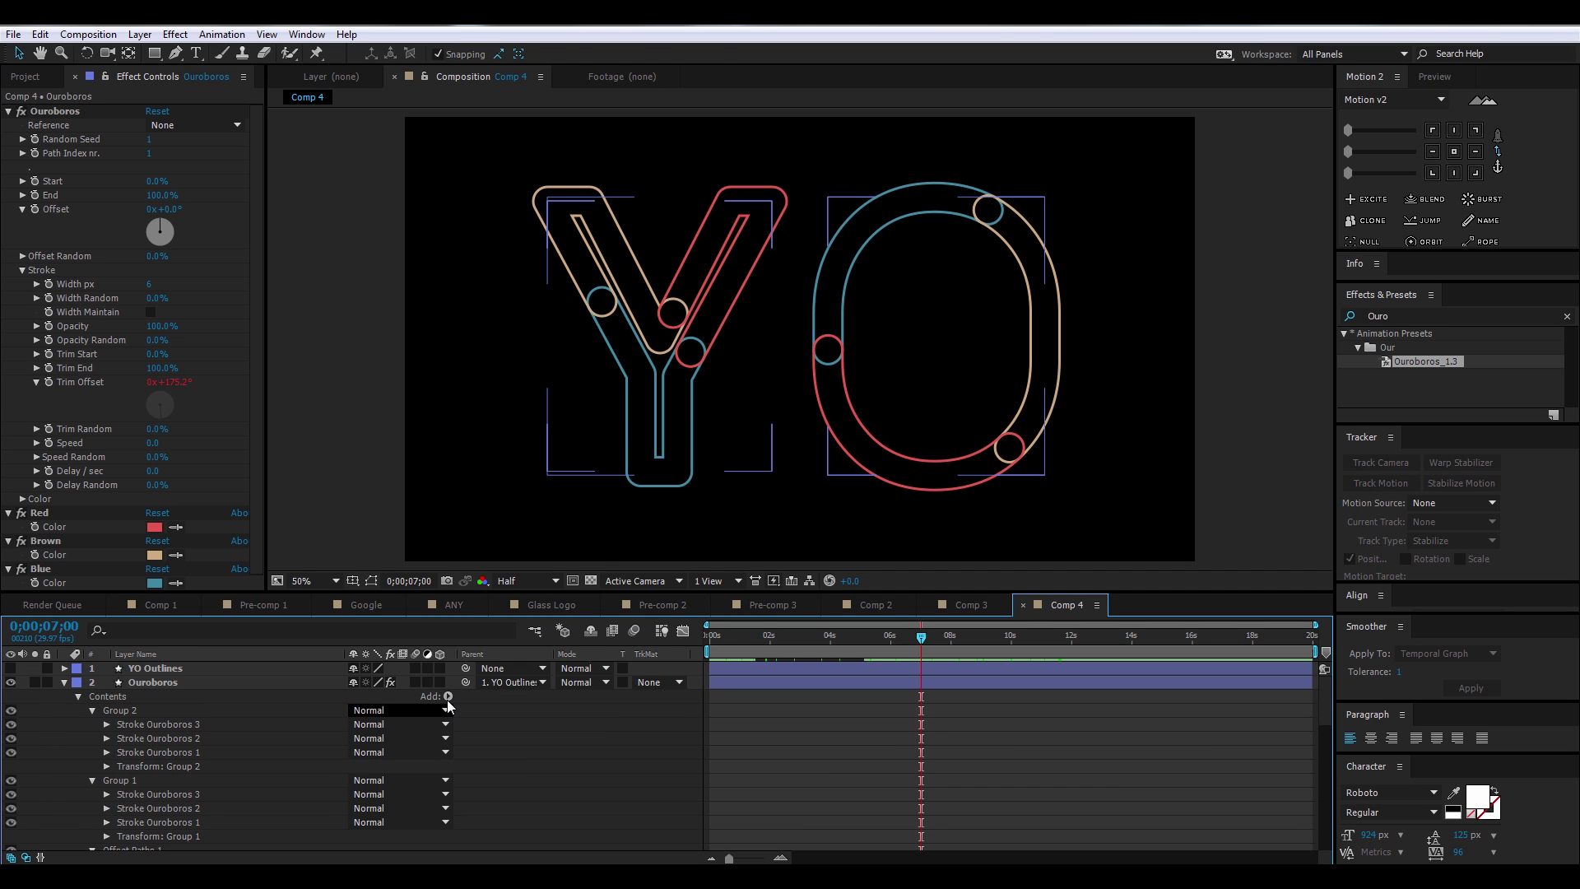
left_click(448, 697)
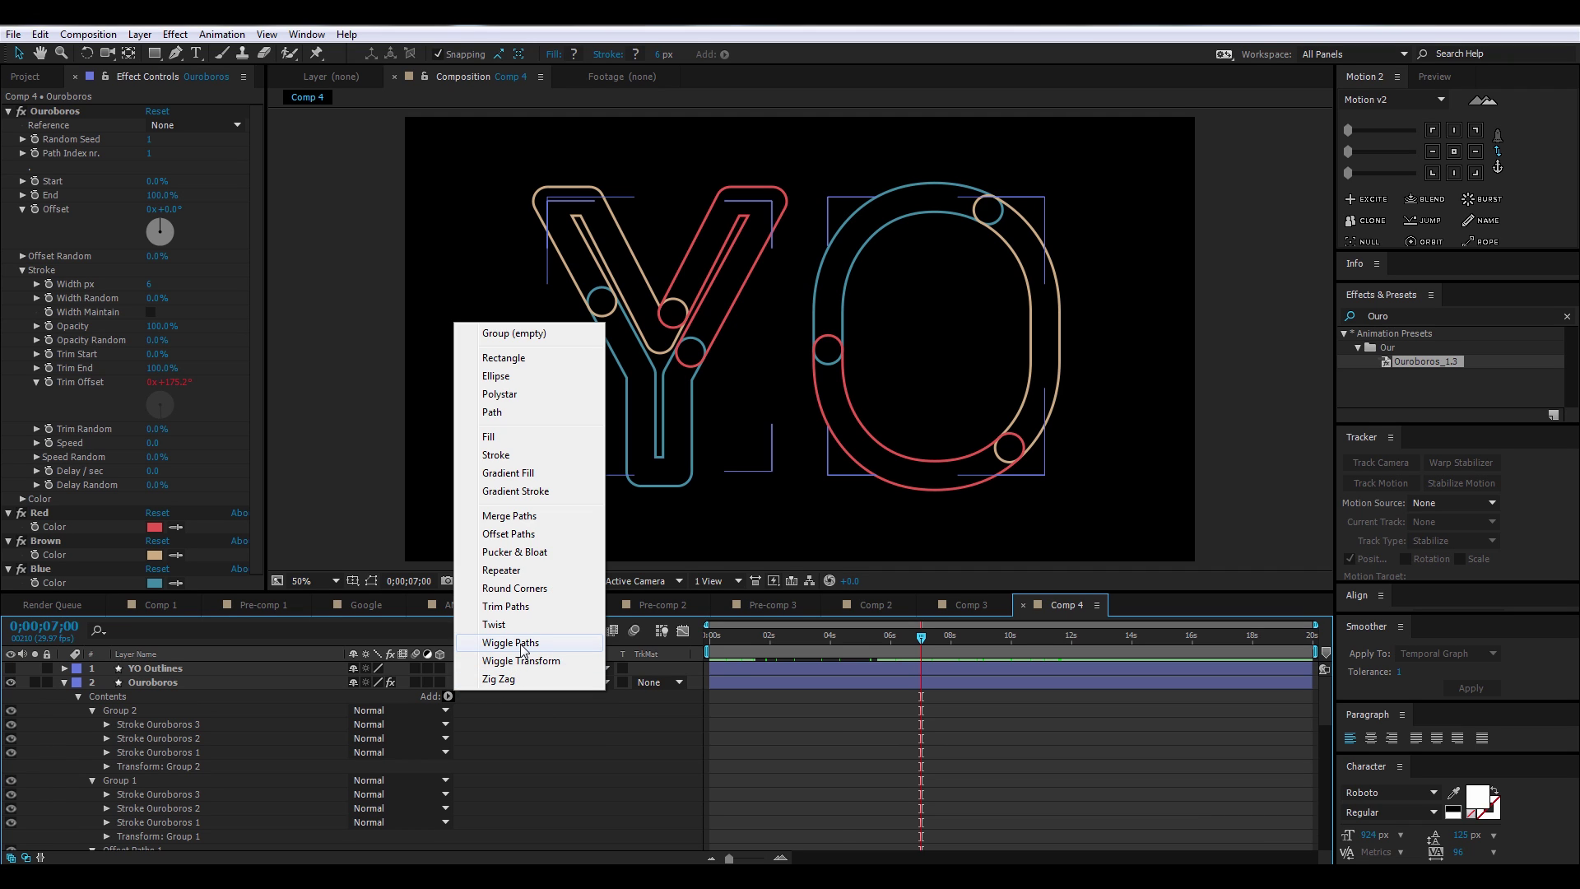
left_click(520, 587)
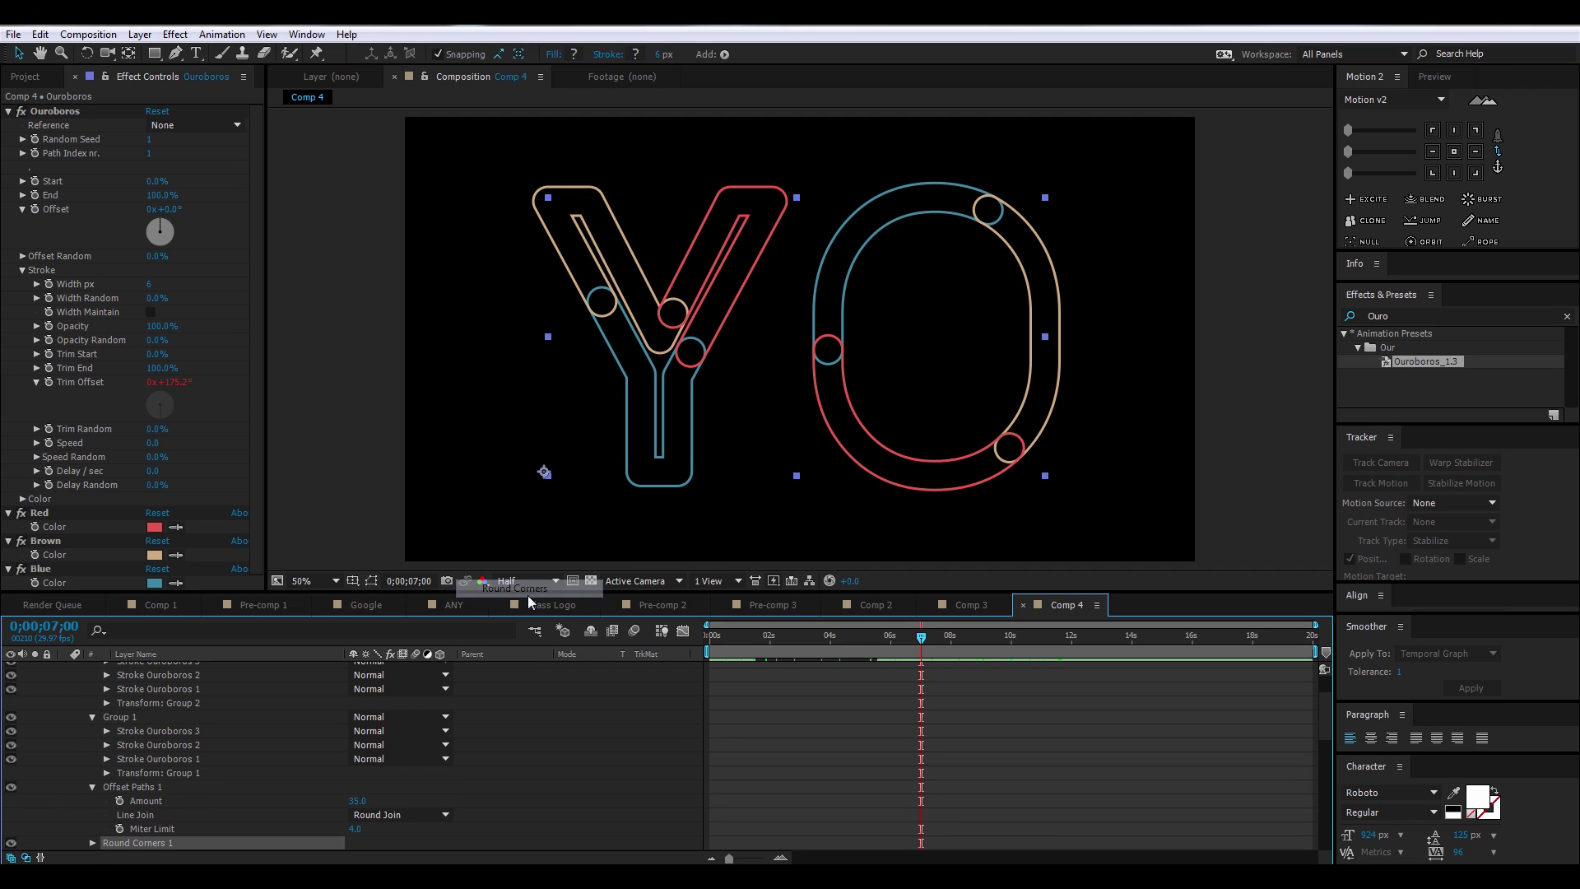
scroll(193, 813, "down", 1)
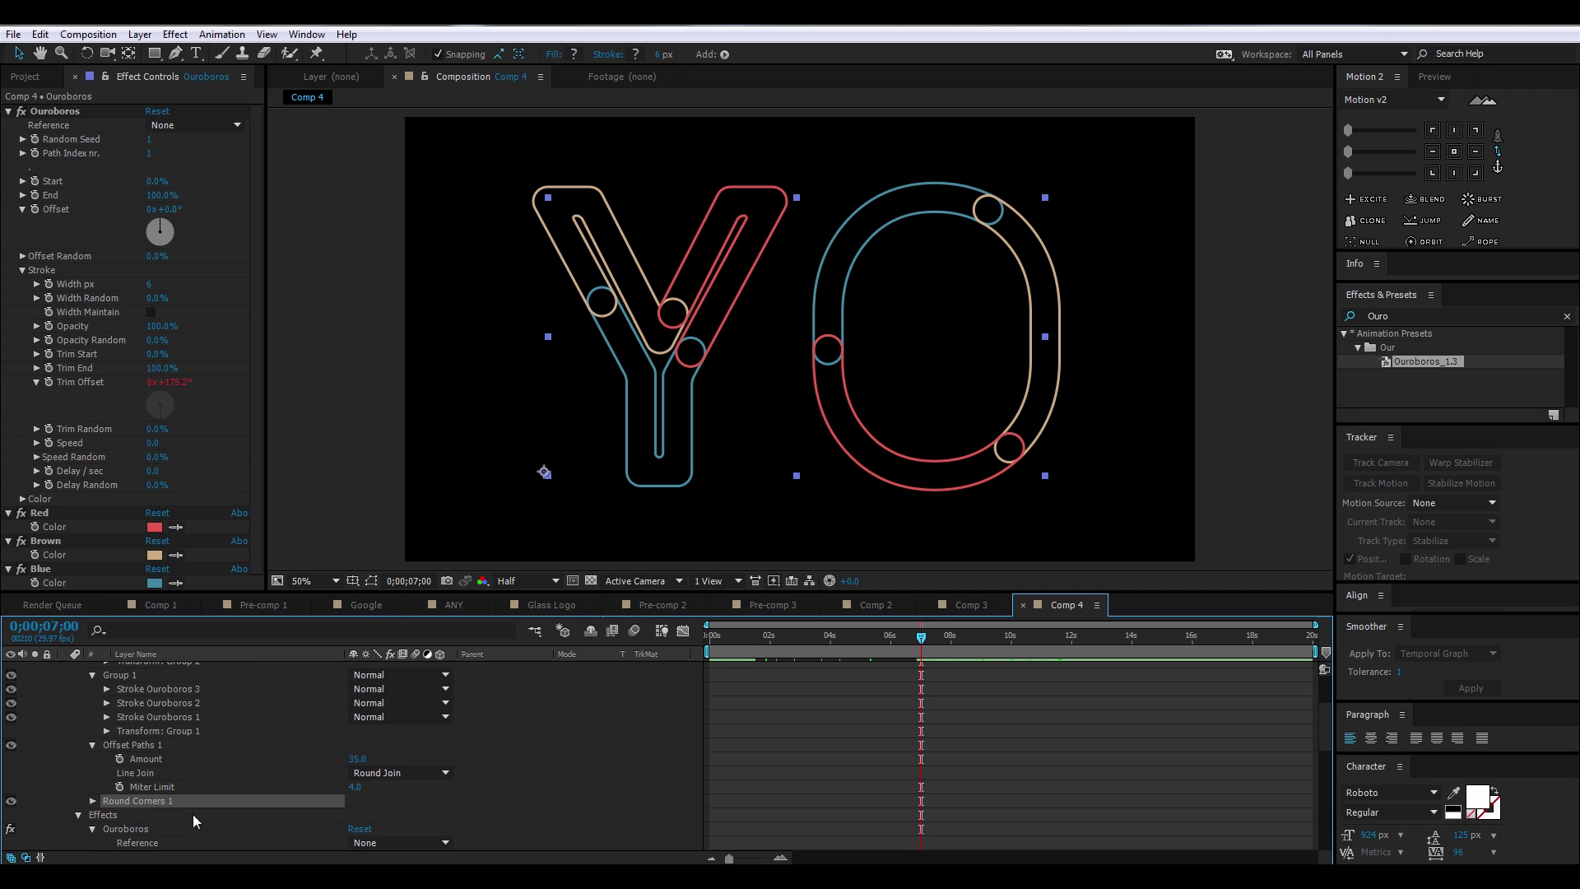
left_click(92, 801)
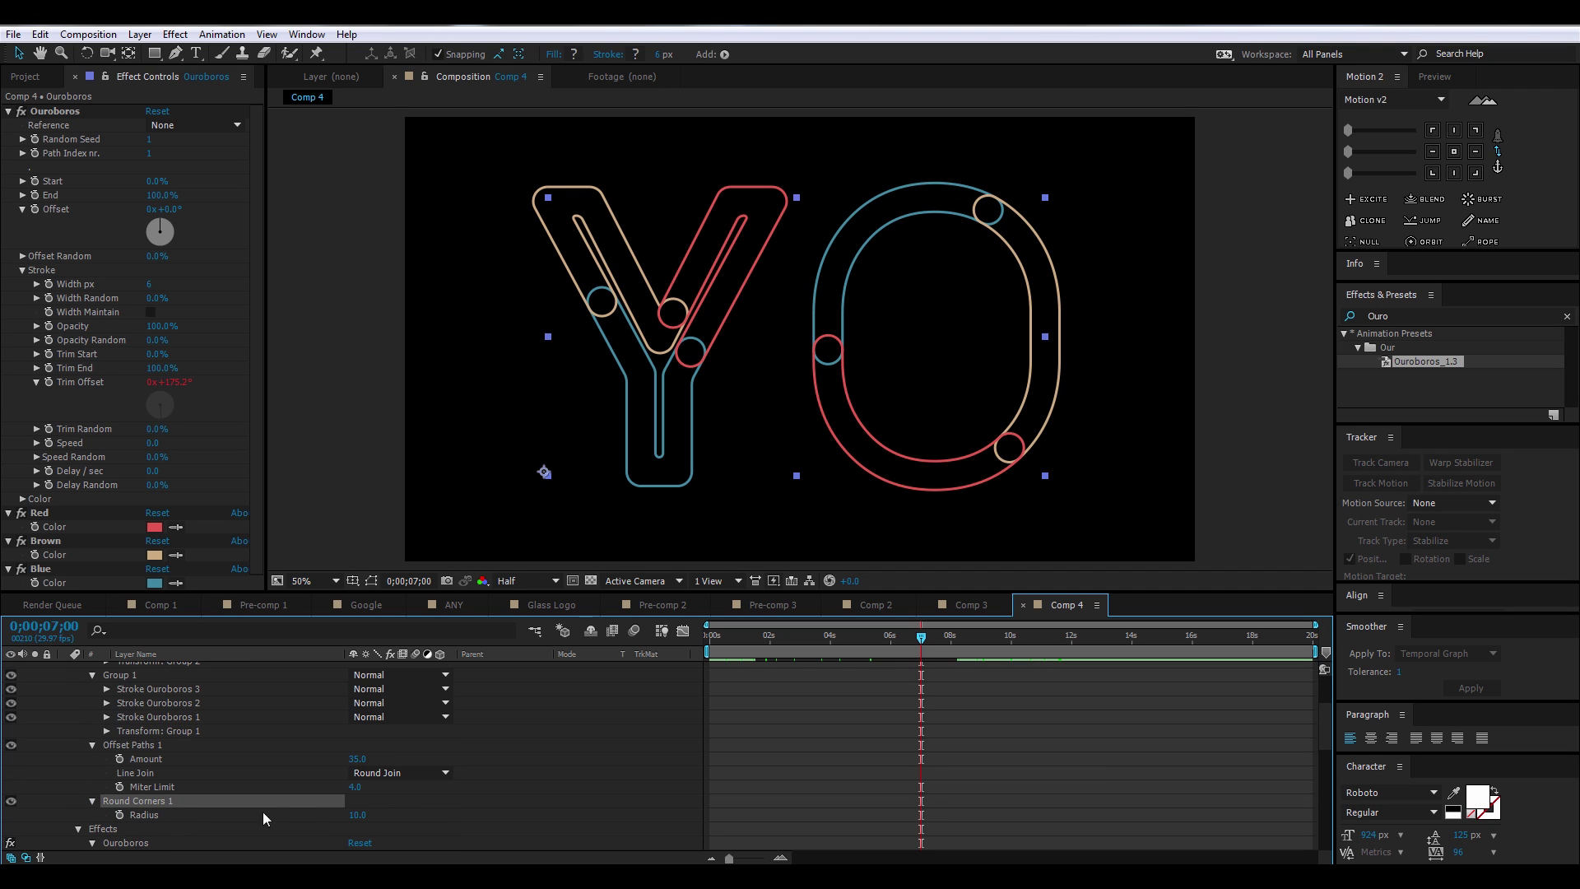
mouse_move(350, 815)
left_mouse_down()
mouse_move(571, 785)
mouse_move(459, 803)
mouse_move(526, 798)
left_mouse_up()
mouse_move(896, 644)
left_mouse_down()
mouse_move(764, 643)
mouse_move(1129, 636)
mouse_move(845, 665)
mouse_move(1302, 660)
mouse_move(830, 681)
left_mouse_up()
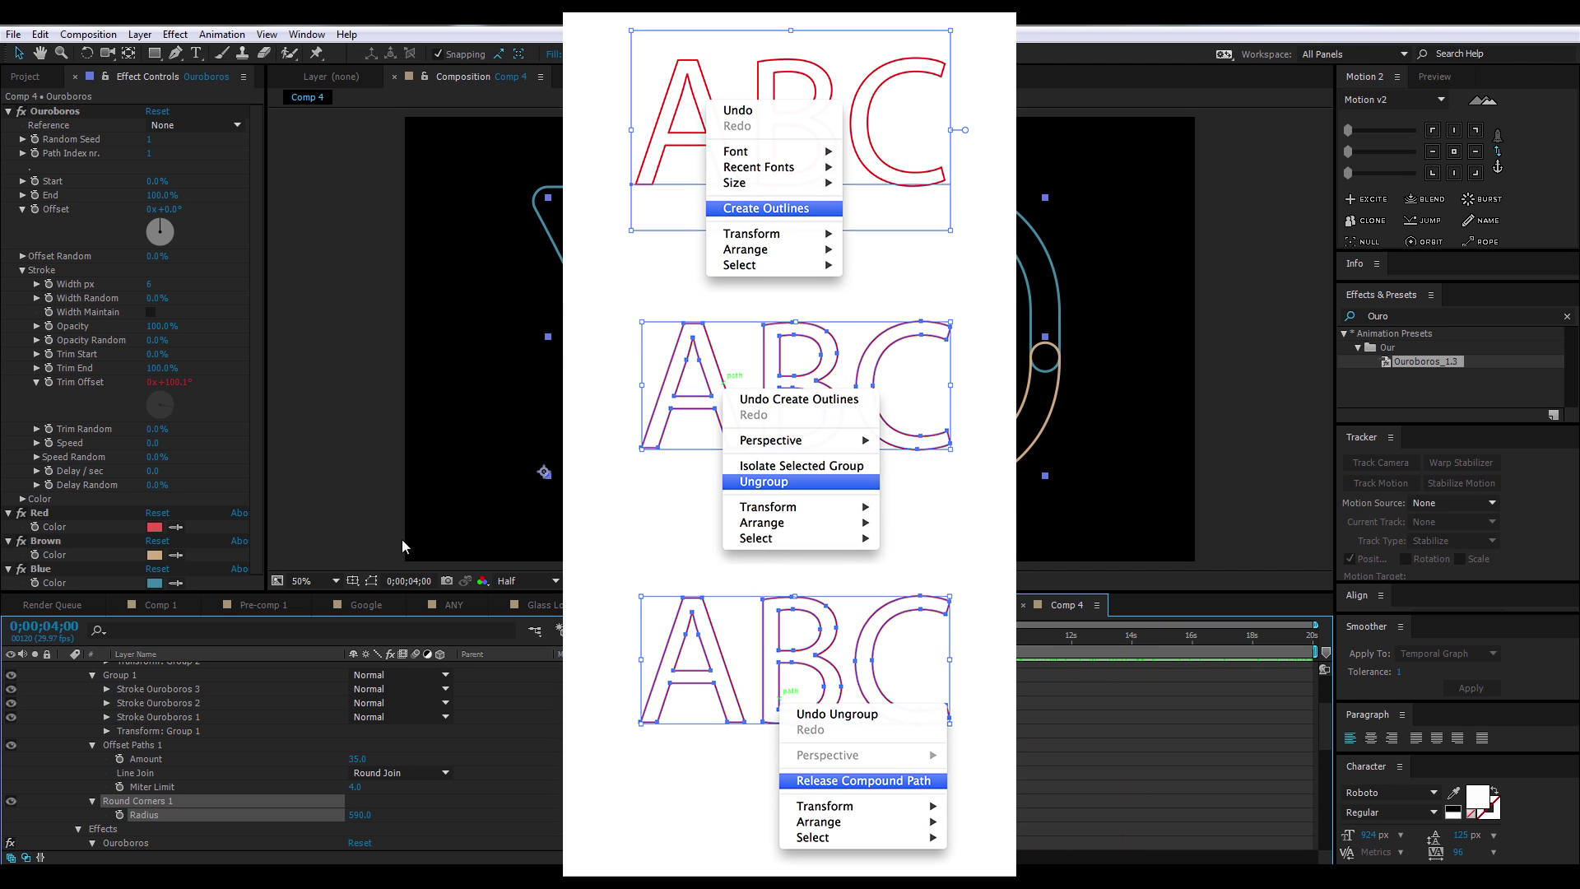
Deselect the Round Corners properties by clicking in the Composition panel
left_click(304, 468)
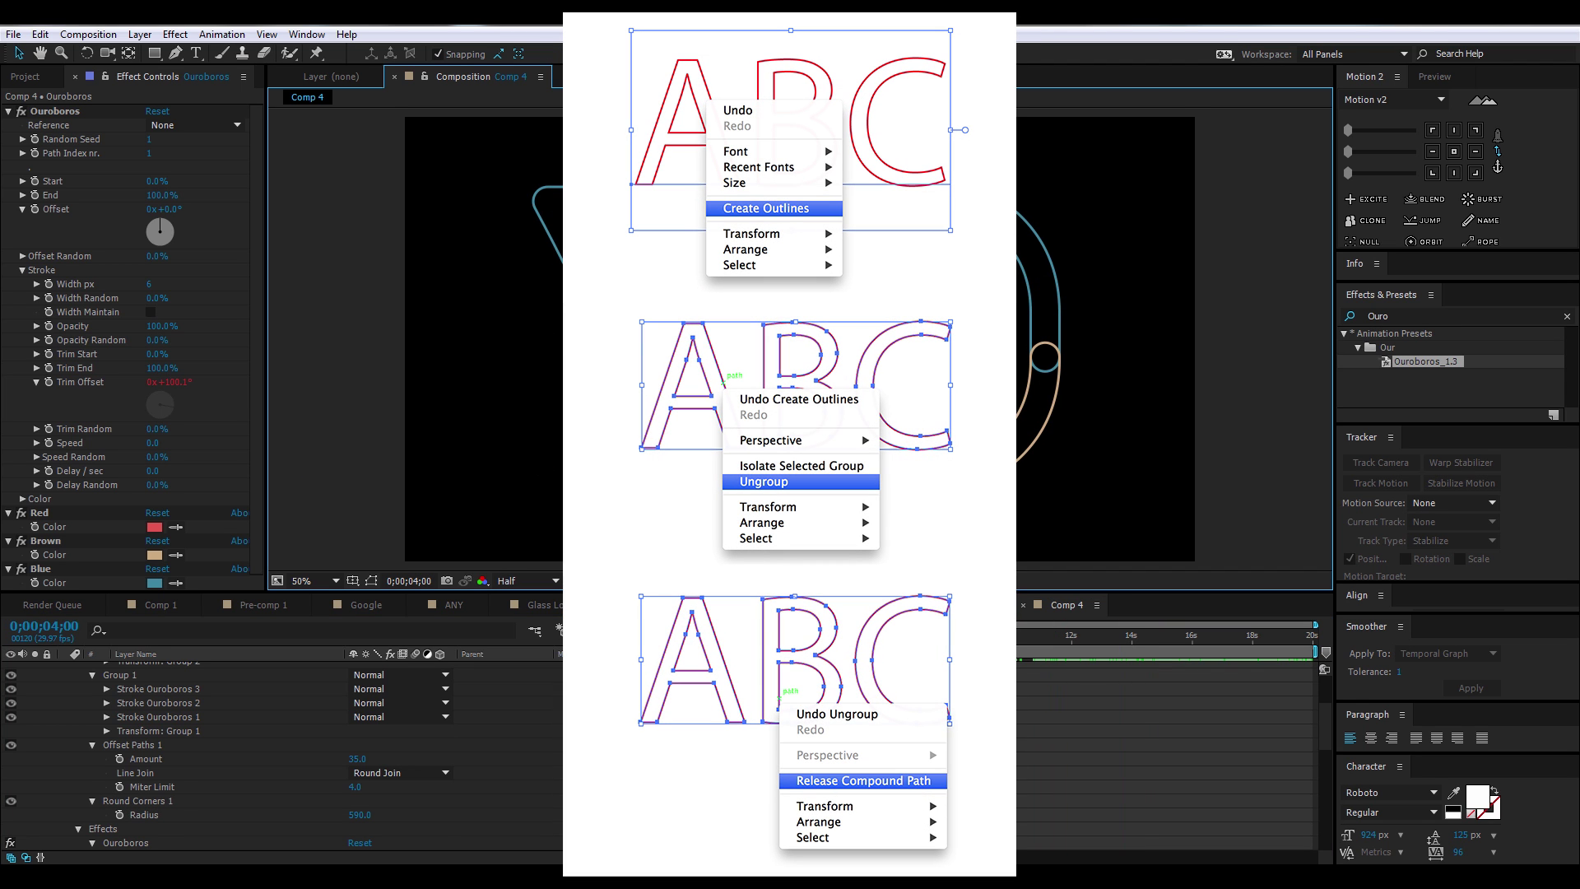